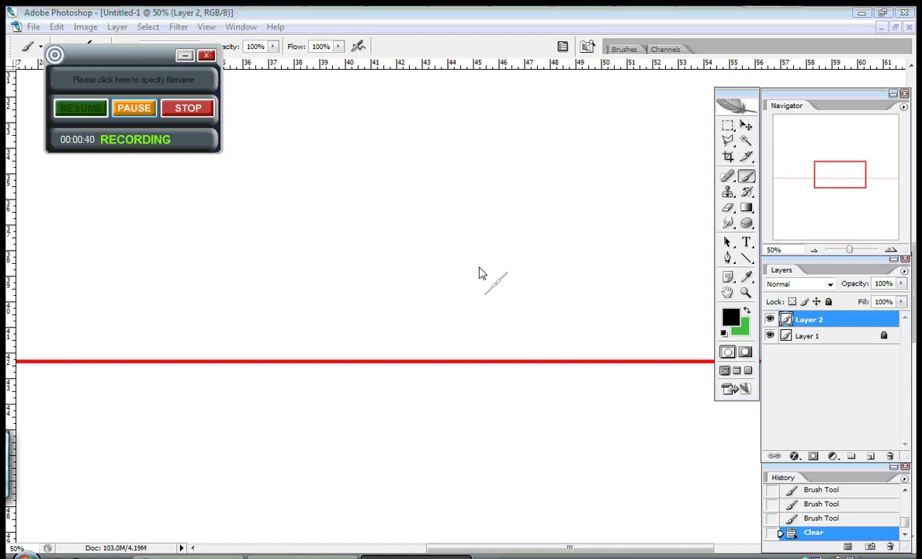
# Step: Brush the initial form of the Arabic letter heh in black, resting just above the red baseline
pyautogui.click(185, 55)
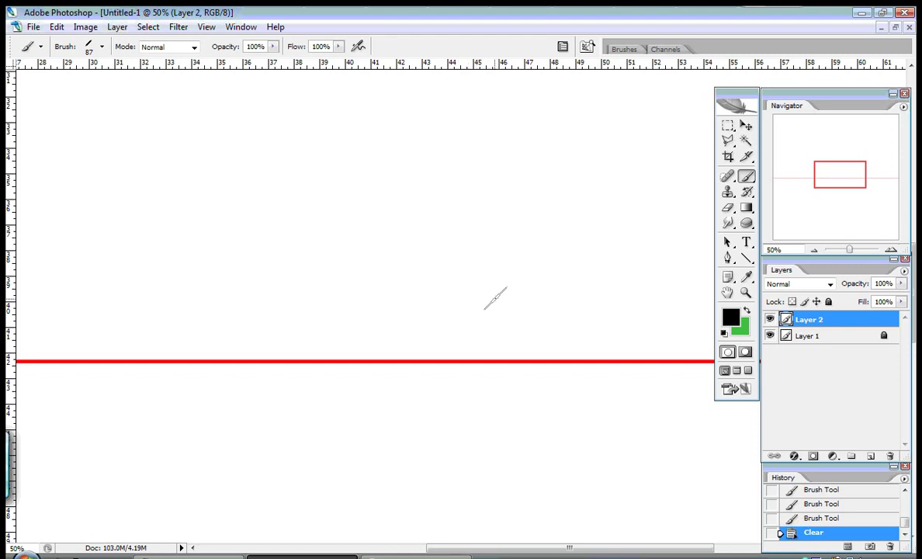
pyautogui.moveTo(489, 292)
pyautogui.mouseDown()
pyautogui.moveTo(480, 302)
pyautogui.moveTo(518, 247)
pyautogui.moveTo(475, 327)
pyautogui.moveTo(490, 293)
pyautogui.moveTo(366, 349)
pyautogui.mouseUp()
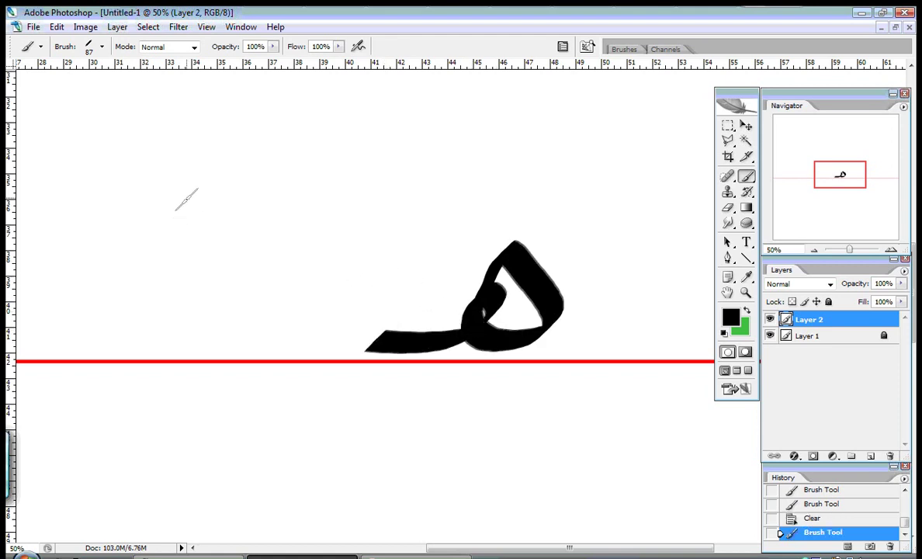
# Step: Swap the foreground colour to green, paint a tall Latin H beside the heh, and undo its strokes
pyautogui.click(745, 310)
pyautogui.moveTo(62, 138); pyautogui.dragTo(48, 310)
pyautogui.moveTo(115, 130); pyautogui.dragTo(103, 268)
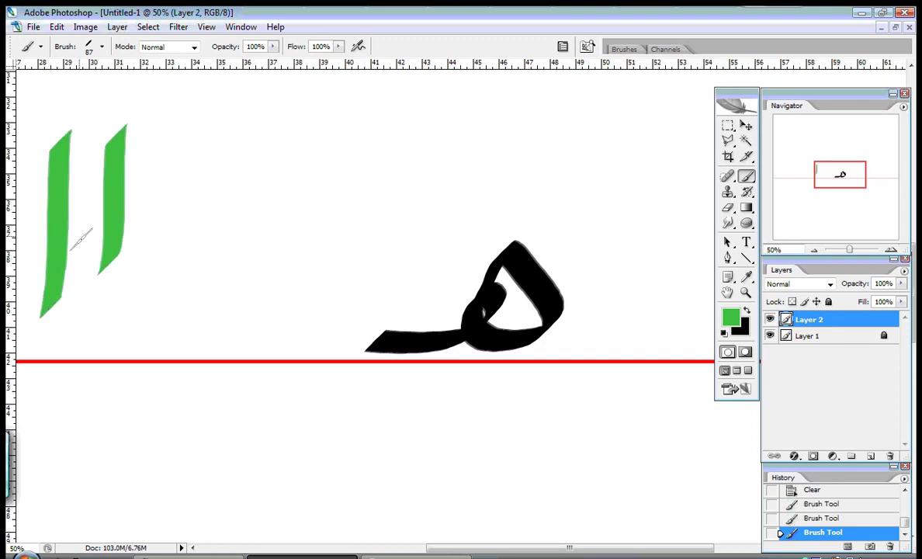
pyautogui.moveTo(85, 203); pyautogui.dragTo(143, 186)
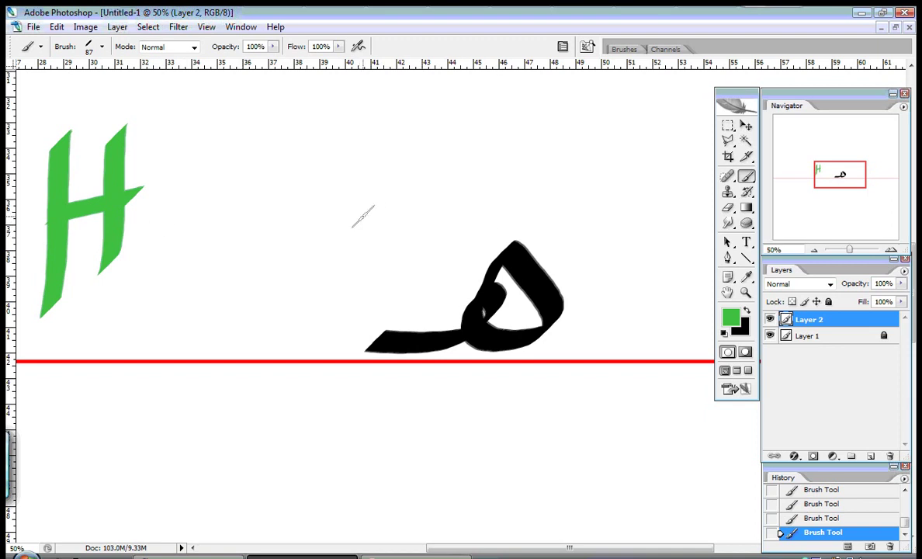
pyautogui.hotkey('ctrl', 'alt', 'z')
pyautogui.hotkey('ctrl', 'alt', 'z')
pyautogui.hotkey('ctrl', 'alt', 'z')
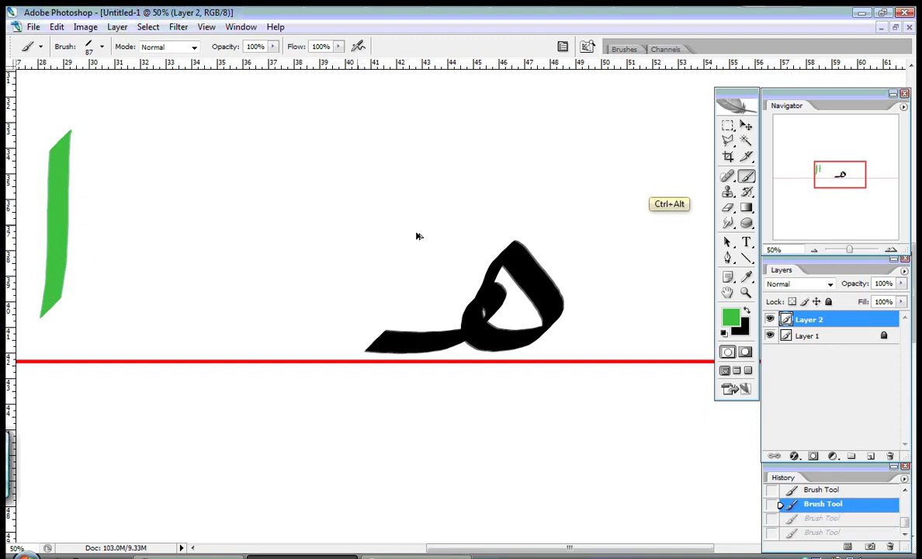
pyautogui.hotkey('ctrl', 'alt', 'z')
# Step: Try several slanted green strokes above and below the black heh, undoing each one
pyautogui.moveTo(552, 154); pyautogui.dragTo(439, 210)
pyautogui.hotkey('ctrl', 'alt', 'z')
pyautogui.moveTo(504, 151)
pyautogui.mouseDown()
pyautogui.moveTo(448, 209)
pyautogui.moveTo(387, 238)
pyautogui.mouseUp()
pyautogui.hotkey('ctrl', 'alt', 'z')
pyautogui.moveTo(550, 393); pyautogui.dragTo(388, 476)
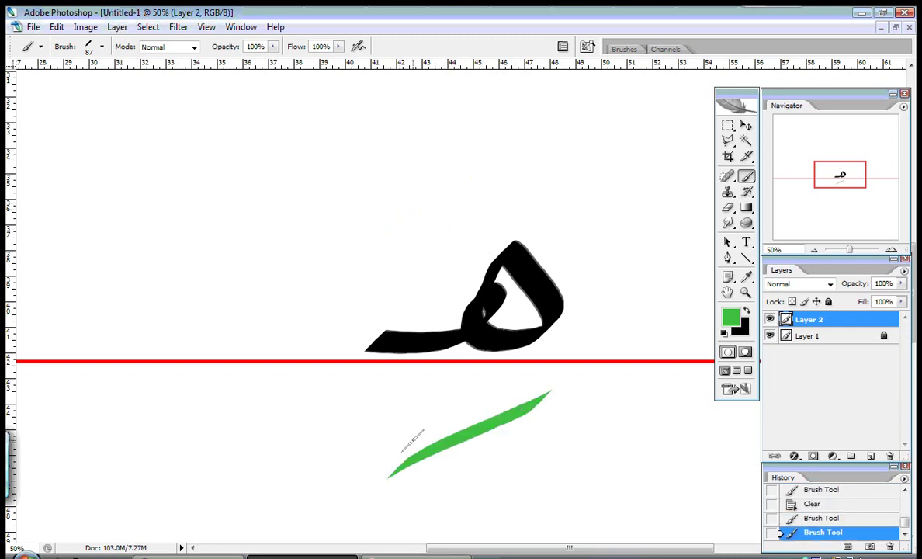
pyautogui.hotkey('ctrl', 'alt', 'z')
pyautogui.moveTo(559, 153); pyautogui.dragTo(422, 211)
pyautogui.hotkey('ctrl', 'alt', 'z')
pyautogui.moveTo(461, 174)
pyautogui.mouseDown()
pyautogui.moveTo(474, 155)
pyautogui.moveTo(353, 231)
pyautogui.mouseUp()
pyautogui.hotkey('ctrl', 'alt', 'z')
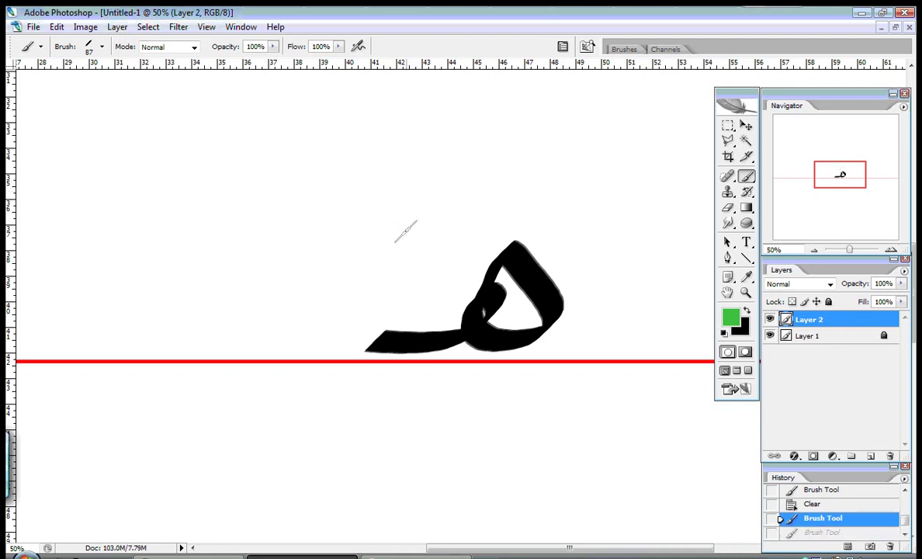
pyautogui.moveTo(549, 395); pyautogui.dragTo(377, 463)
pyautogui.hotkey('ctrl', 'alt', 'z')
# Step: Clear the heh from Layer 2 and hide all the palettes to free the canvas
pyautogui.click(812, 251)
pyautogui.click(812, 251)
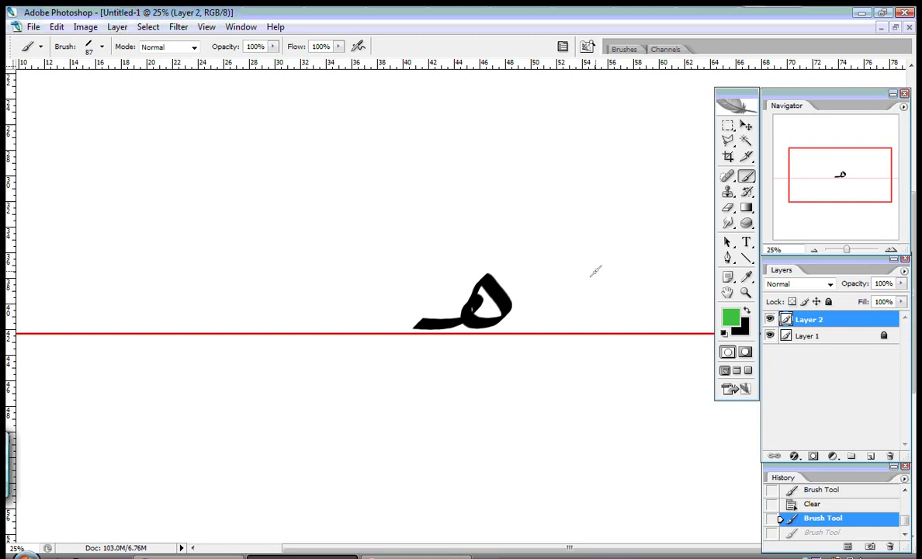
pyautogui.press('Delete')
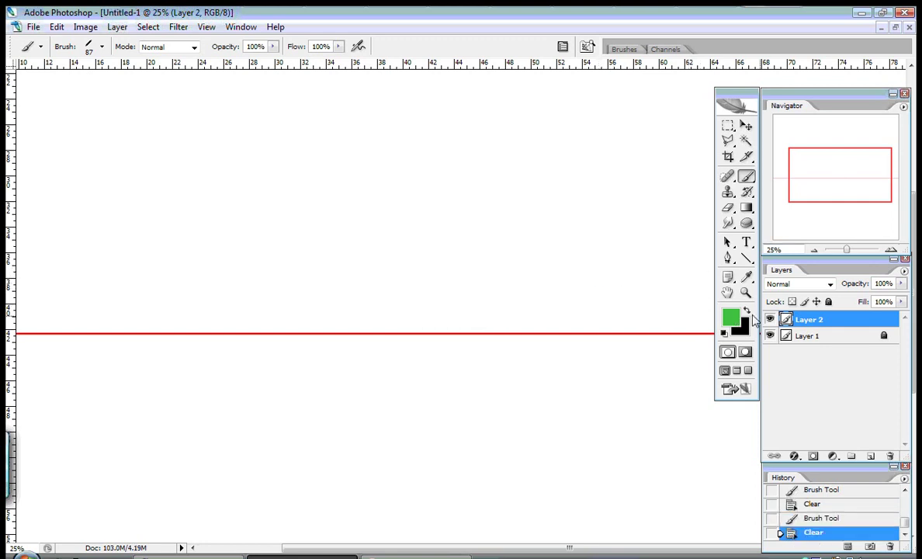
pyautogui.press('Tab')
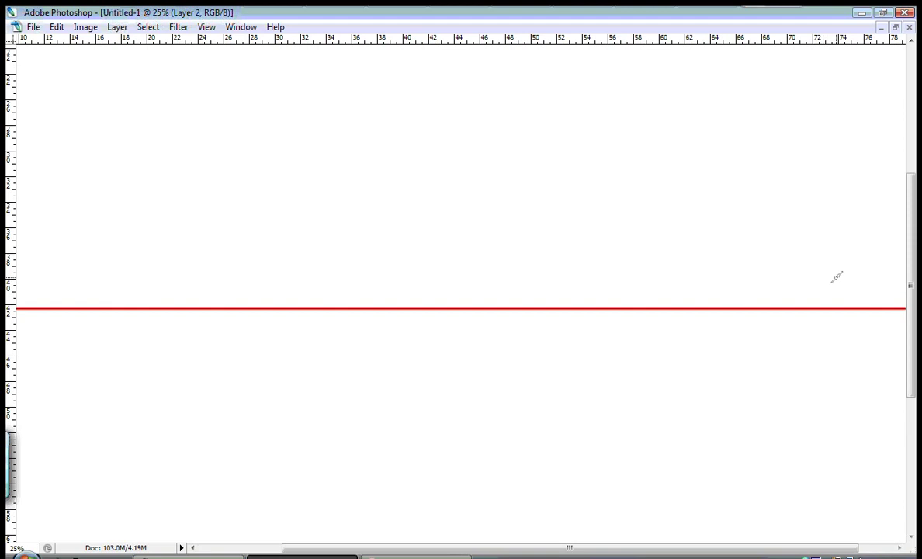
# Step: Paint the initial and medial forms of heh in black along the baseline with connecting dashes, adding a tall vertical divider after each
pyautogui.moveTo(830, 280)
pyautogui.mouseDown()
pyautogui.moveTo(866, 299)
pyautogui.moveTo(827, 312)
pyautogui.moveTo(827, 290)
pyautogui.moveTo(811, 307)
pyautogui.moveTo(736, 309)
pyautogui.mouseUp()
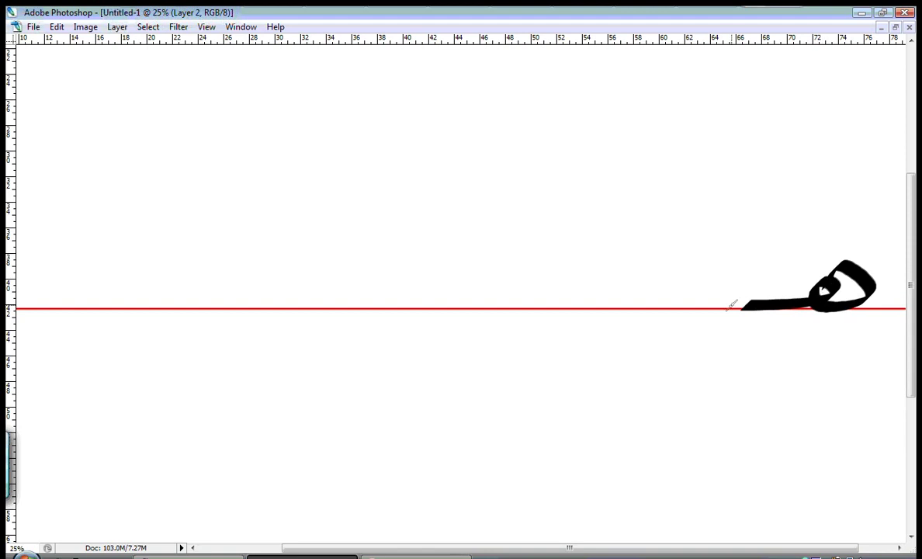
pyautogui.click(710, 310)
pyautogui.moveTo(648, 179); pyautogui.dragTo(647, 446)
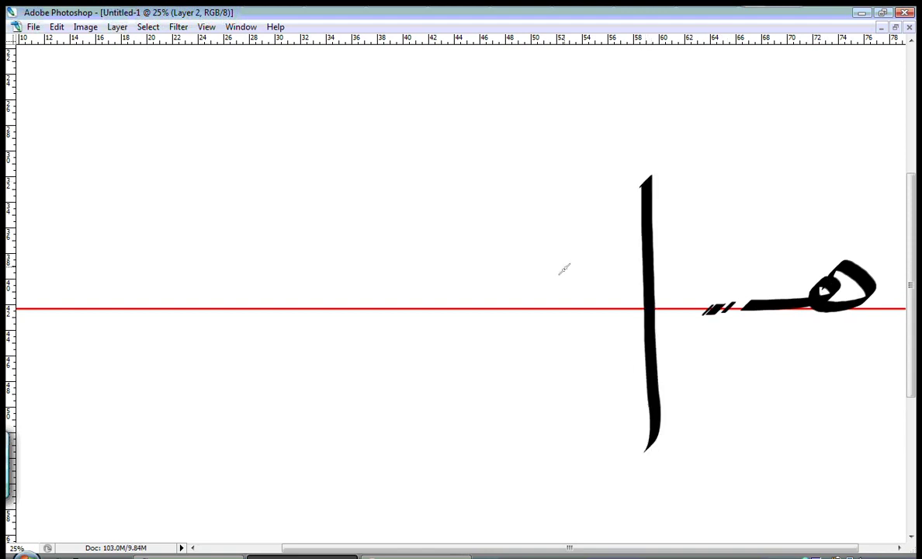
pyautogui.moveTo(601, 302)
pyautogui.mouseDown()
pyautogui.moveTo(478, 313)
pyautogui.moveTo(469, 271)
pyautogui.moveTo(493, 256)
pyautogui.moveTo(477, 313)
pyautogui.moveTo(480, 286)
pyautogui.moveTo(441, 310)
pyautogui.moveTo(342, 303)
pyautogui.mouseUp()
pyautogui.moveTo(308, 201); pyautogui.dragTo(309, 496)
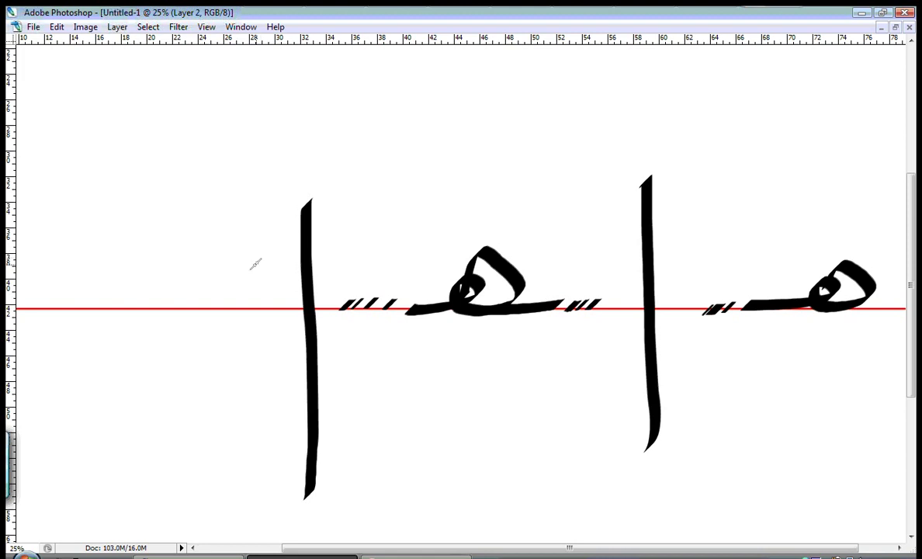
# Step: Paint the final form of heh past the second divider, with short connecting dashes leading into it on the baseline
pyautogui.click(273, 300)
pyautogui.click(266, 300)
pyautogui.click(257, 301)
pyautogui.moveTo(244, 302)
pyautogui.mouseDown()
pyautogui.moveTo(170, 309)
pyautogui.moveTo(160, 238)
pyautogui.moveTo(153, 257)
pyautogui.moveTo(104, 276)
pyautogui.moveTo(161, 281)
pyautogui.mouseUp()
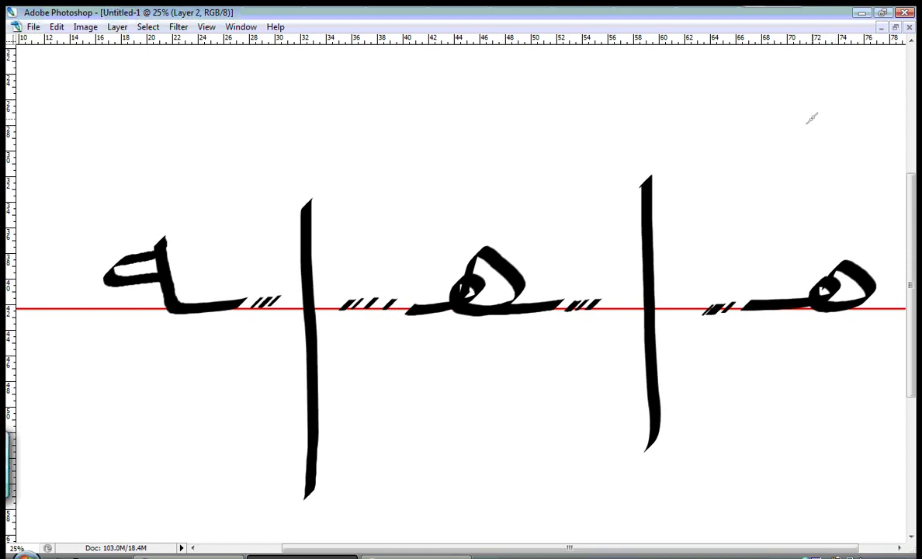
# Step: Paint alternative initial and medial heh forms with curled tops and connecting dashes above the existing initial and medial letters
pyautogui.moveTo(819, 113)
pyautogui.mouseDown()
pyautogui.moveTo(793, 131)
pyautogui.moveTo(789, 152)
pyautogui.moveTo(855, 170)
pyautogui.moveTo(828, 184)
pyautogui.moveTo(805, 141)
pyautogui.moveTo(772, 187)
pyautogui.moveTo(703, 194)
pyautogui.mouseUp()
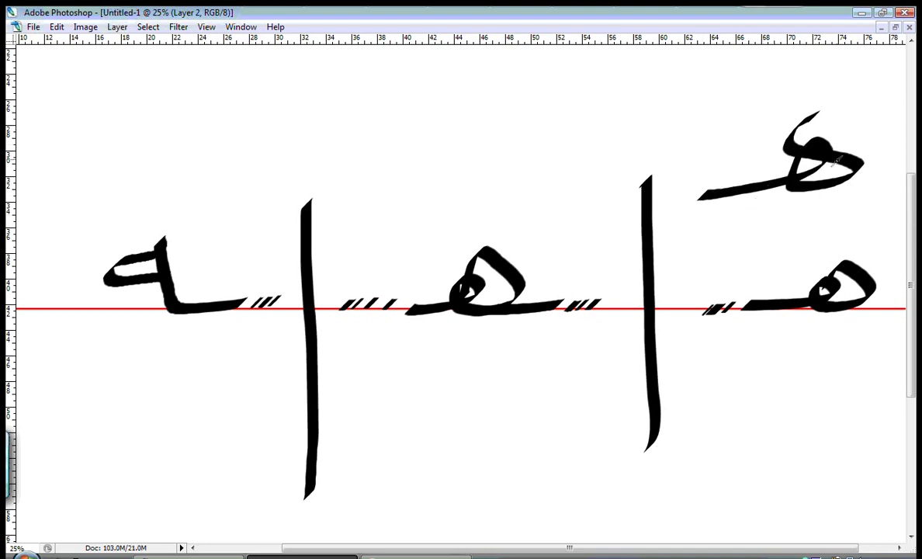
pyautogui.moveTo(670, 196); pyautogui.dragTo(677, 189)
pyautogui.moveTo(588, 175); pyautogui.dragTo(536, 179)
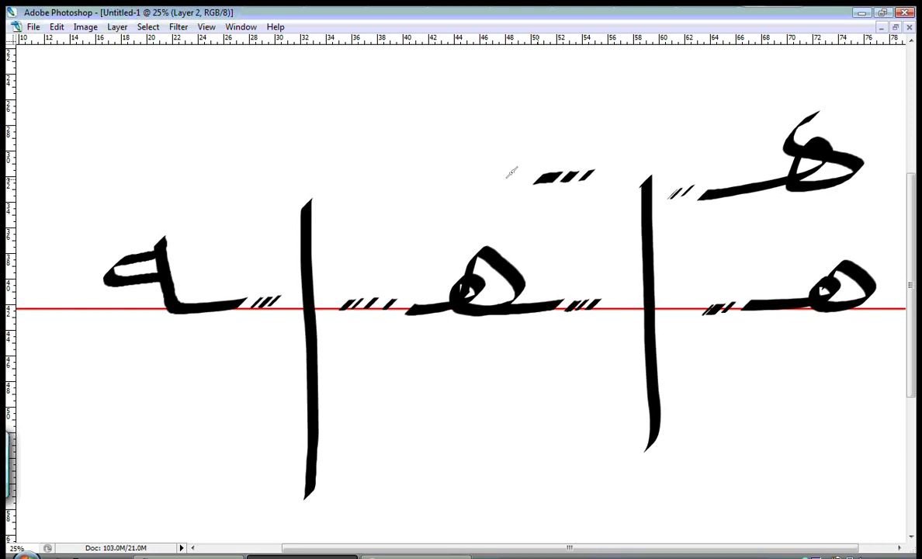
pyautogui.moveTo(477, 125)
pyautogui.mouseDown()
pyautogui.moveTo(554, 184)
pyautogui.moveTo(484, 189)
pyautogui.moveTo(496, 162)
pyautogui.moveTo(493, 180)
pyautogui.moveTo(403, 187)
pyautogui.mouseUp()
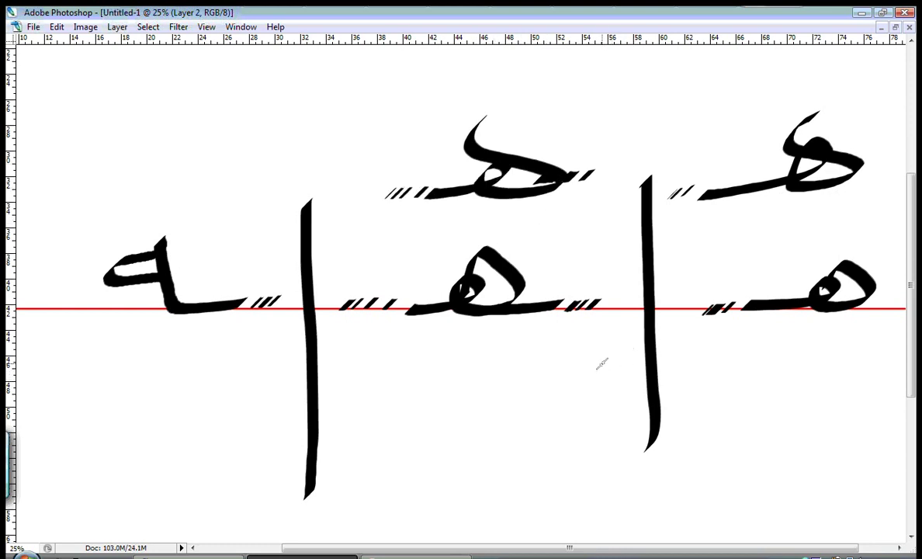
# Step: Paint two V-shaped medial heh variants with connecting dashes, one under the other, below the medial form
pyautogui.moveTo(623, 367)
pyautogui.mouseDown()
pyautogui.moveTo(554, 390)
pyautogui.moveTo(503, 425)
pyautogui.moveTo(472, 465)
pyautogui.moveTo(507, 392)
pyautogui.moveTo(400, 412)
pyautogui.mouseUp()
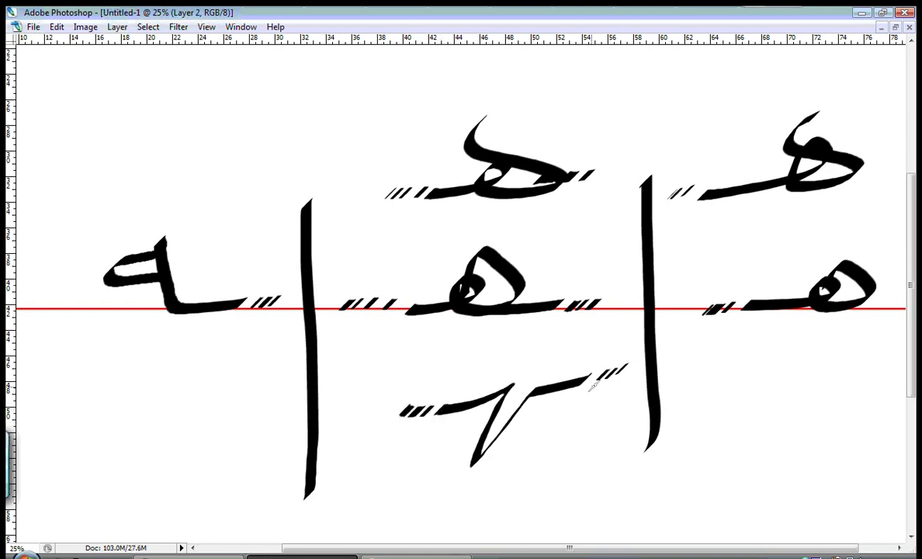
pyautogui.moveTo(606, 468)
pyautogui.mouseDown()
pyautogui.moveTo(548, 478)
pyautogui.moveTo(494, 536)
pyautogui.mouseUp()
pyautogui.moveTo(514, 474); pyautogui.dragTo(418, 501)
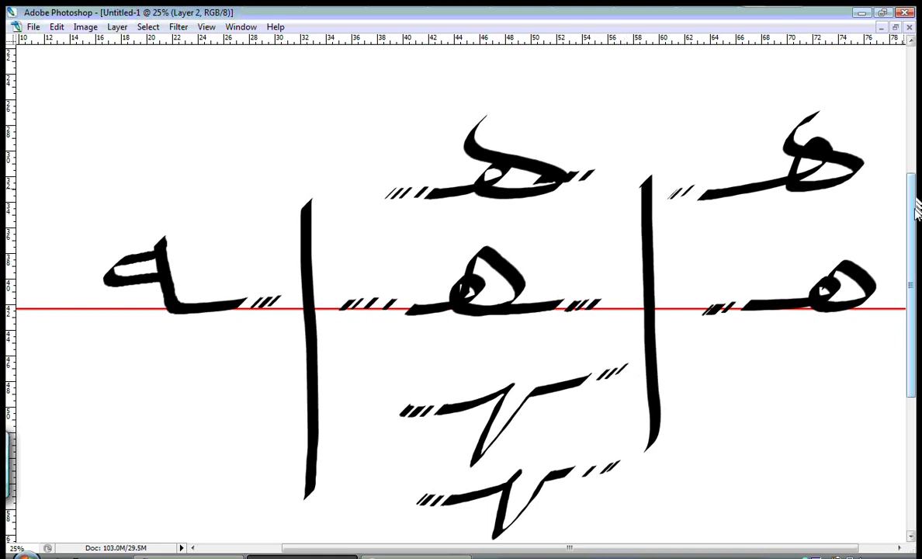
# Step: Paint further connected heh variants in the empty space above the curled medial form
pyautogui.scroll(3, 914, 209)
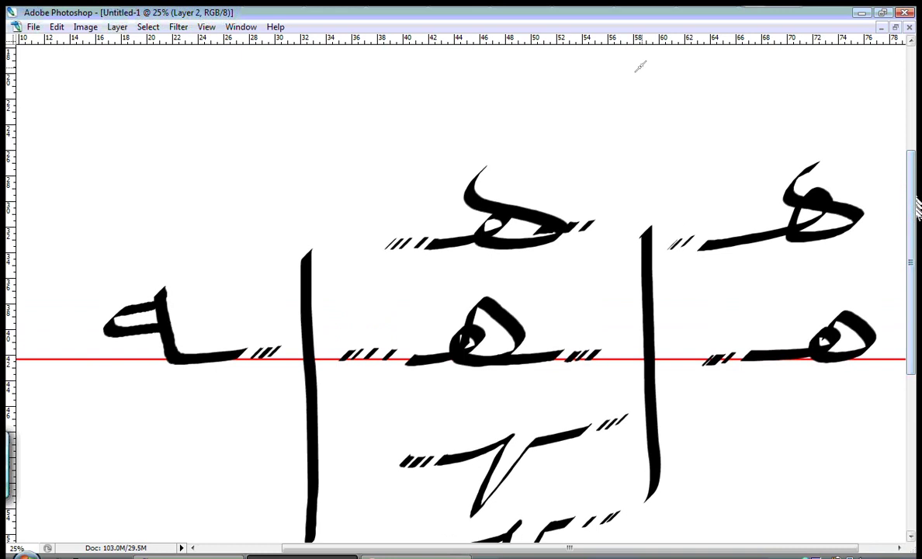
pyautogui.moveTo(626, 96)
pyautogui.mouseDown()
pyautogui.moveTo(546, 105)
pyautogui.moveTo(518, 70)
pyautogui.moveTo(494, 138)
pyautogui.moveTo(520, 132)
pyautogui.moveTo(472, 115)
pyautogui.moveTo(391, 122)
pyautogui.mouseUp()
pyautogui.moveTo(669, 161)
pyautogui.mouseDown()
pyautogui.moveTo(617, 174)
pyautogui.moveTo(590, 209)
pyautogui.moveTo(612, 198)
pyautogui.moveTo(557, 180)
pyautogui.moveTo(467, 176)
pyautogui.mouseUp()
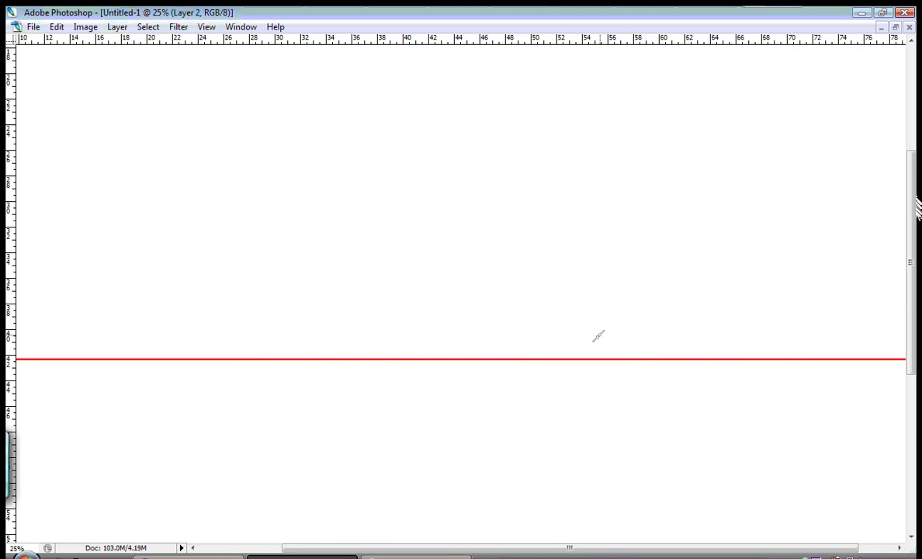
# Step: Paint a double-looped medial heh, with one loop above and one below the baseline, and connecting dashes at both ends
pyautogui.moveTo(629, 338)
pyautogui.mouseDown()
pyautogui.moveTo(620, 347)
pyautogui.moveTo(633, 347)
pyautogui.mouseUp()
pyautogui.moveTo(614, 339); pyautogui.dragTo(605, 350)
pyautogui.moveTo(602, 339)
pyautogui.mouseDown()
pyautogui.moveTo(568, 350)
pyautogui.moveTo(507, 309)
pyautogui.moveTo(522, 327)
pyautogui.moveTo(478, 391)
pyautogui.moveTo(500, 390)
pyautogui.moveTo(456, 364)
pyautogui.moveTo(433, 362)
pyautogui.mouseUp()
pyautogui.moveTo(428, 356); pyautogui.dragTo(418, 365)
pyautogui.moveTo(416, 356); pyautogui.dragTo(407, 364)
pyautogui.moveTo(402, 356); pyautogui.dragTo(392, 365)
pyautogui.moveTo(390, 356); pyautogui.dragTo(378, 365)
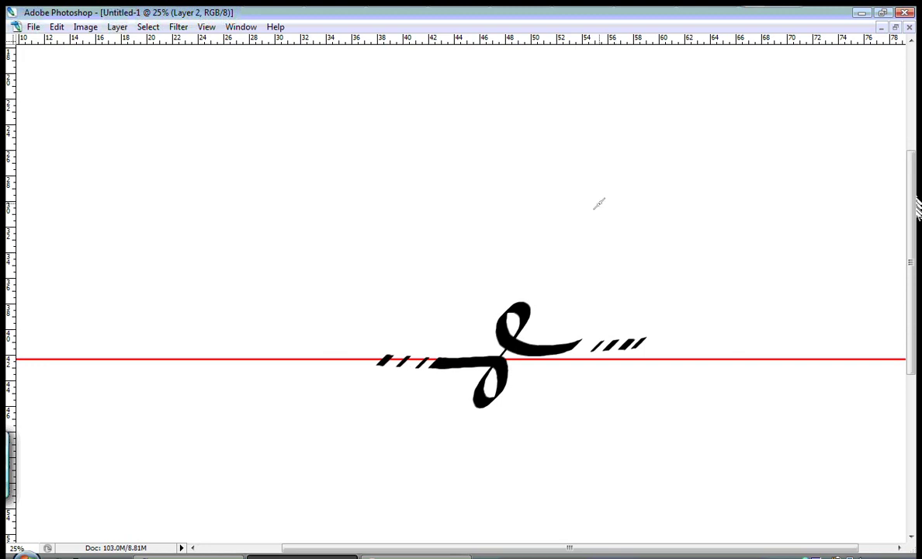
# Step: Paint a pointed V-shaped medial heh with connecting dashes at both ends above the double-looped form
pyautogui.moveTo(674, 163); pyautogui.dragTo(666, 172)
pyautogui.moveTo(660, 164); pyautogui.dragTo(652, 175)
pyautogui.moveTo(647, 166)
pyautogui.mouseDown()
pyautogui.moveTo(542, 192)
pyautogui.moveTo(518, 177)
pyautogui.moveTo(452, 204)
pyautogui.mouseUp()
pyautogui.moveTo(448, 193); pyautogui.dragTo(440, 205)
pyautogui.moveTo(437, 194); pyautogui.dragTo(428, 206)
pyautogui.moveTo(426, 195); pyautogui.dragTo(417, 206)
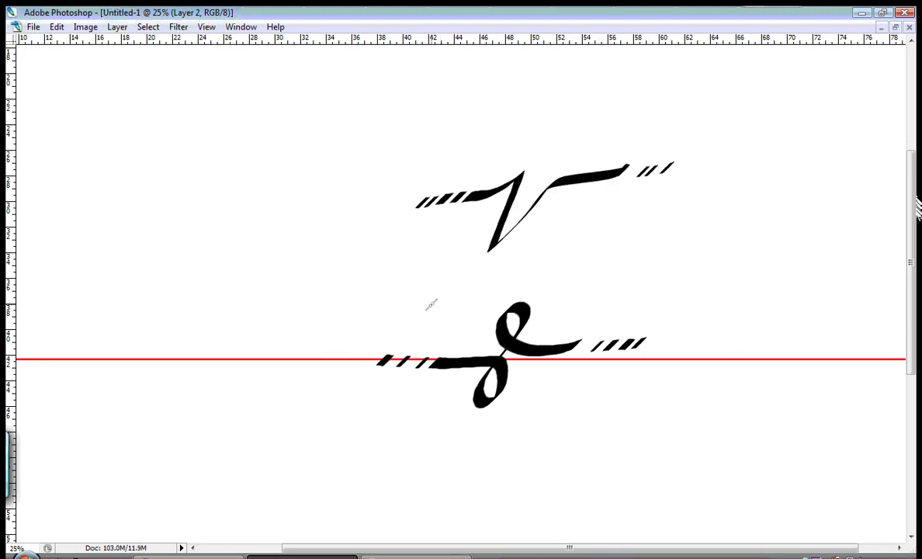
# Step: Paint a medial heh with a large round loop and leading dashes above the V-shaped form
pyautogui.moveTo(665, 91); pyautogui.dragTo(658, 101)
pyautogui.moveTo(637, 97); pyautogui.dragTo(603, 108)
pyautogui.moveTo(598, 101)
pyautogui.mouseDown()
pyautogui.moveTo(583, 112)
pyautogui.moveTo(571, 74)
pyautogui.moveTo(432, 142)
pyautogui.mouseUp()
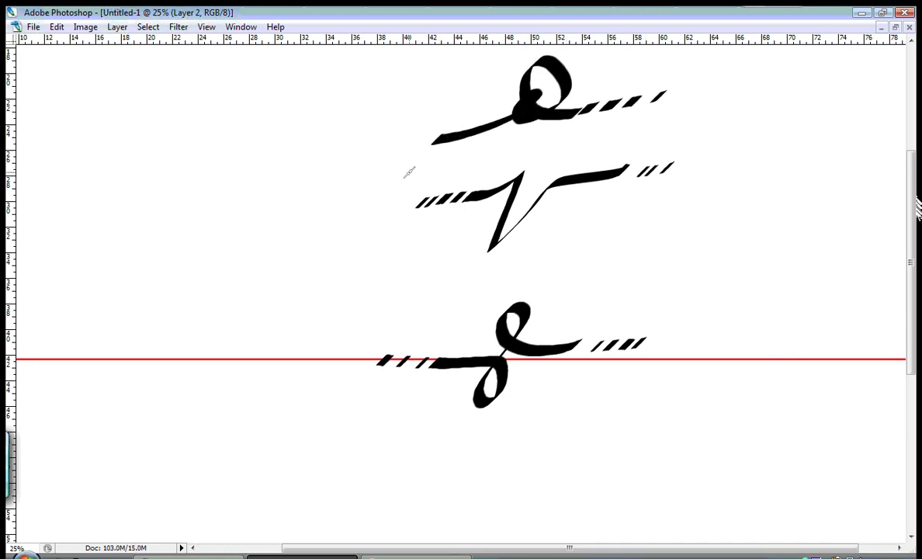
# Step: Paint a smaller, flatter looped medial heh with leading dashes to the left of the V-shaped form
pyautogui.moveTo(370, 232); pyautogui.dragTo(361, 241)
pyautogui.moveTo(347, 232); pyautogui.dragTo(340, 242)
pyautogui.moveTo(327, 233)
pyautogui.mouseDown()
pyautogui.moveTo(316, 241)
pyautogui.moveTo(311, 206)
pyautogui.moveTo(283, 233)
pyautogui.moveTo(227, 253)
pyautogui.mouseUp()
pyautogui.moveTo(345, 215); pyautogui.dragTo(329, 235)
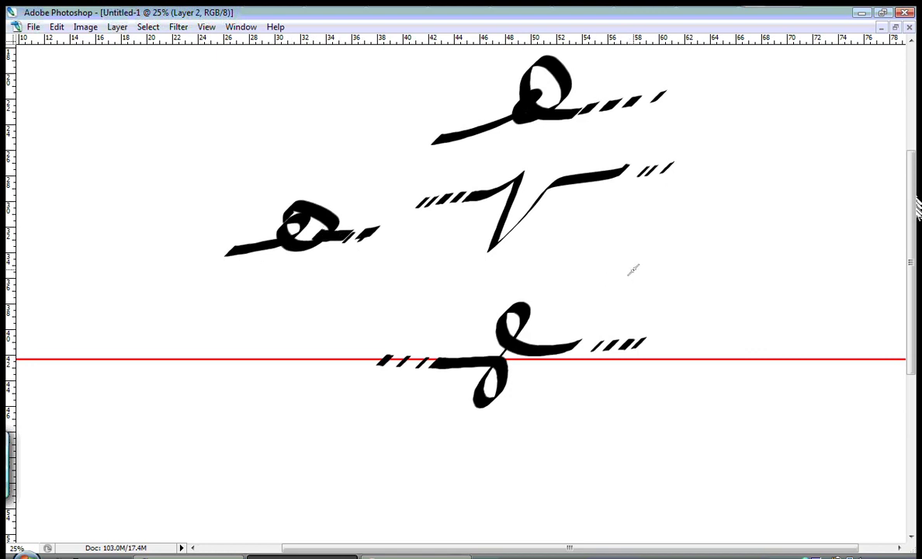
# Step: Clear the layer and paint a final heh with a closed loop and leading dashes on the baseline
pyautogui.hotkey('ctrl', 'a')
pyautogui.press('Delete')
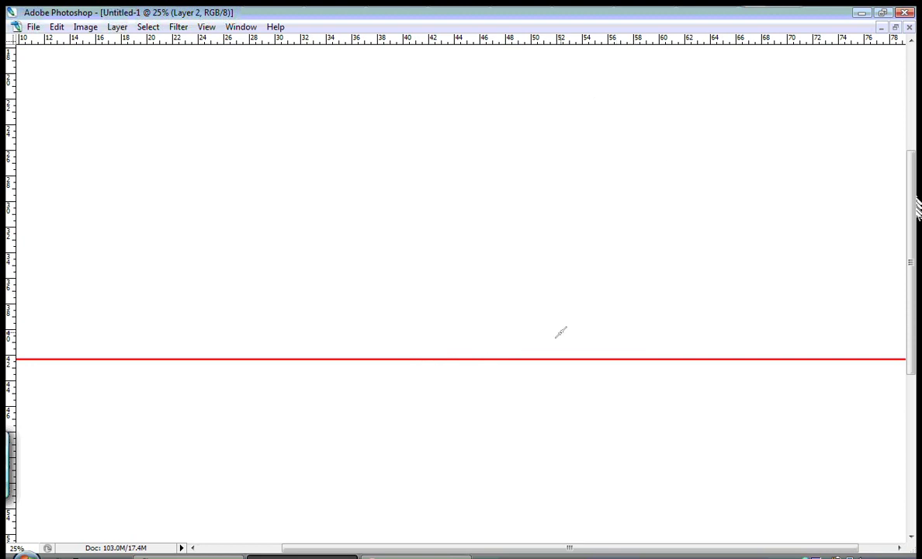
pyautogui.moveTo(578, 355); pyautogui.dragTo(588, 346)
pyautogui.moveTo(592, 354); pyautogui.dragTo(605, 344)
pyautogui.moveTo(606, 351)
pyautogui.mouseDown()
pyautogui.moveTo(561, 357)
pyautogui.moveTo(466, 317)
pyautogui.moveTo(466, 284)
pyautogui.mouseUp()
pyautogui.moveTo(459, 304)
pyautogui.mouseDown()
pyautogui.moveTo(439, 310)
pyautogui.moveTo(482, 327)
pyautogui.mouseUp()
# Step: Paint three open final heh variants: a hooked one and a wavy one on either side of the closed-loop form, and one above it
pyautogui.moveTo(390, 357); pyautogui.dragTo(402, 349)
pyautogui.moveTo(367, 358); pyautogui.dragTo(379, 351)
pyautogui.moveTo(355, 359)
pyautogui.mouseDown()
pyautogui.moveTo(365, 351)
pyautogui.moveTo(254, 304)
pyautogui.moveTo(258, 333)
pyautogui.mouseUp()
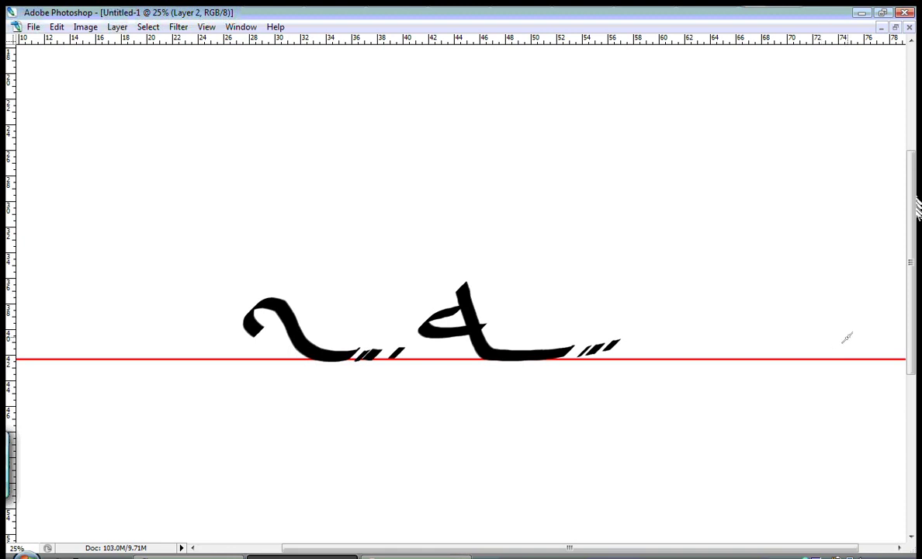
pyautogui.moveTo(865, 341)
pyautogui.mouseDown()
pyautogui.moveTo(784, 338)
pyautogui.moveTo(724, 319)
pyautogui.mouseUp()
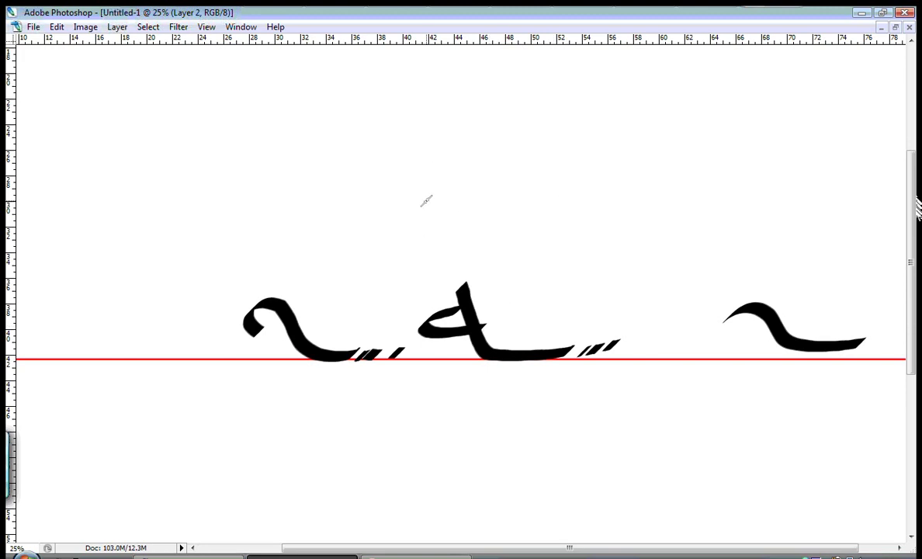
pyautogui.moveTo(589, 167)
pyautogui.mouseDown()
pyautogui.moveTo(511, 170)
pyautogui.moveTo(486, 112)
pyautogui.moveTo(432, 138)
pyautogui.mouseUp()
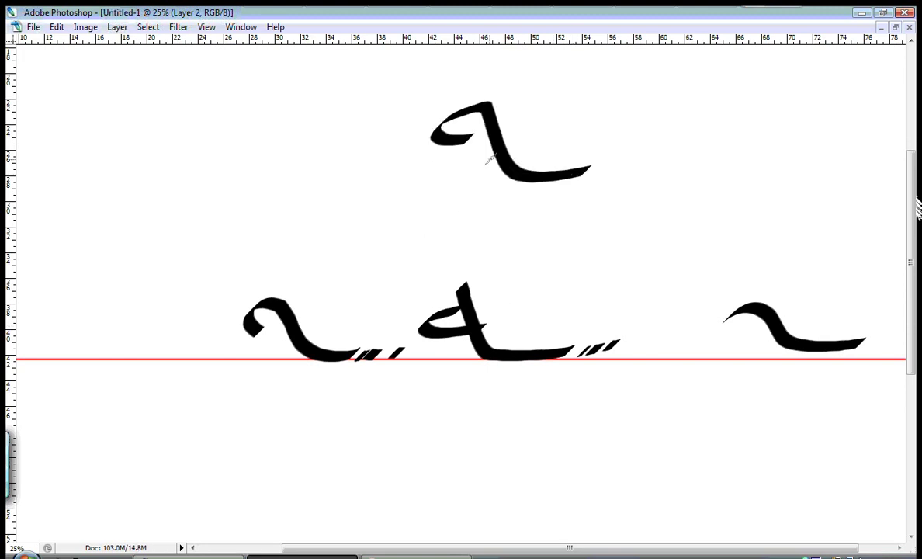
# Step: Circle the upper open final heh and the closed-loop final heh beneath it
pyautogui.moveTo(573, 146)
pyautogui.mouseDown()
pyautogui.moveTo(604, 120)
pyautogui.moveTo(388, 164)
pyautogui.moveTo(530, 280)
pyautogui.moveTo(623, 183)
pyautogui.moveTo(575, 82)
pyautogui.mouseUp()
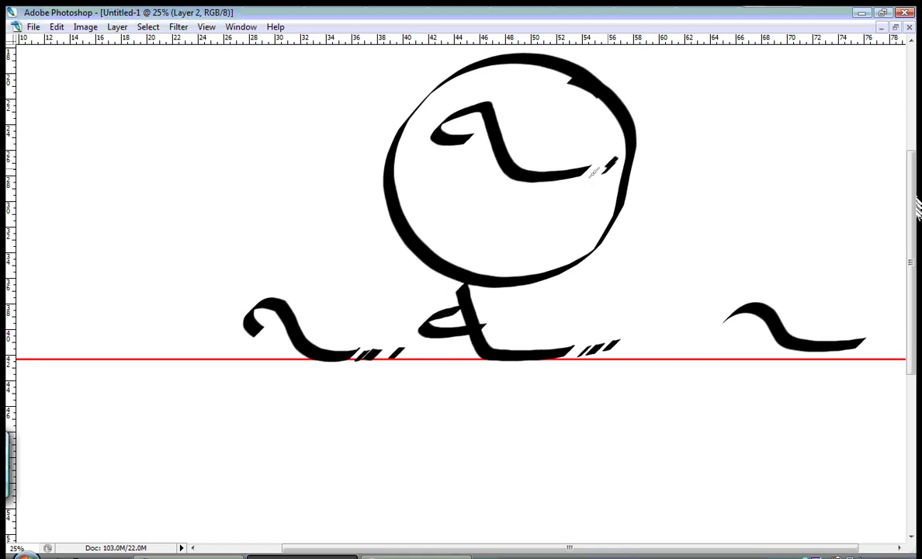
pyautogui.moveTo(530, 281)
pyautogui.mouseDown()
pyautogui.moveTo(419, 299)
pyautogui.moveTo(659, 342)
pyautogui.moveTo(512, 267)
pyautogui.moveTo(475, 270)
pyautogui.mouseUp()
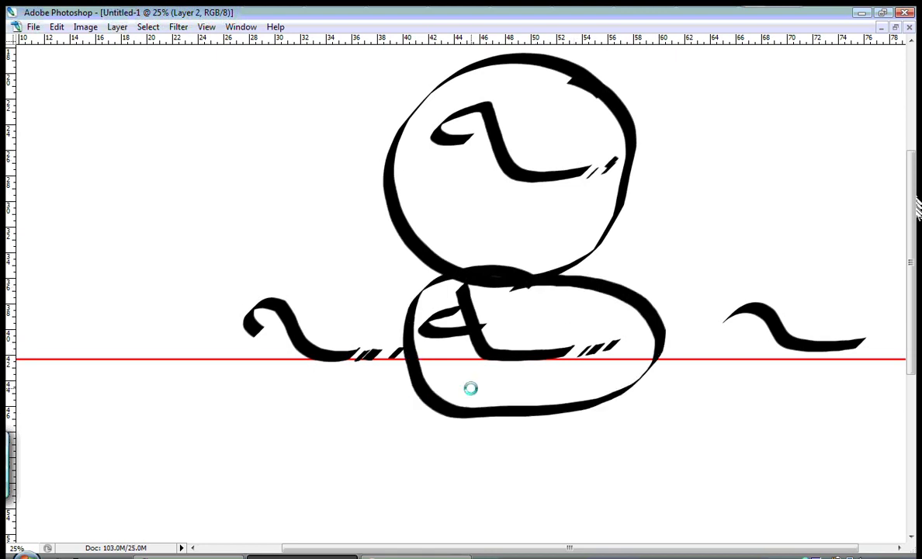
# Step: Clear all the heh variants from the layer and show the palettes again
pyautogui.hotkey('ctrl', 'a')
pyautogui.press('Delete')
pyautogui.press('Tab')
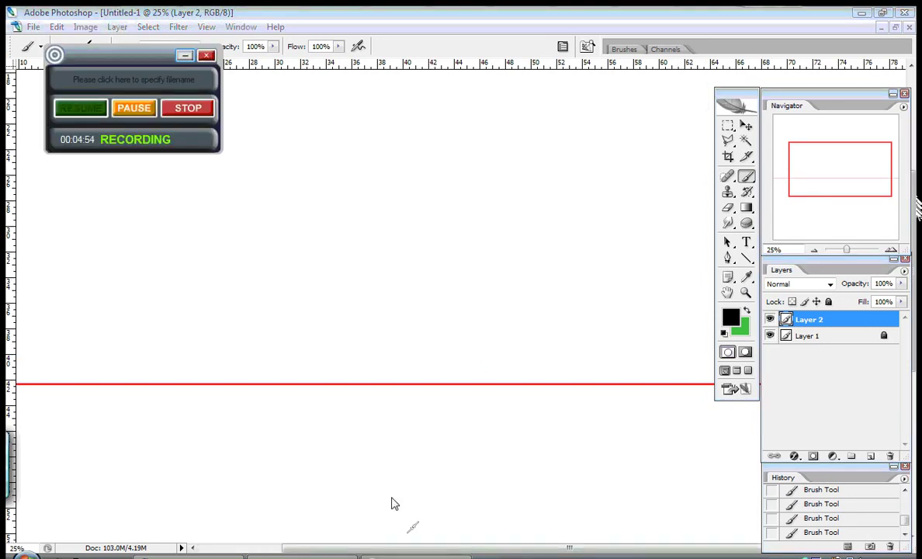
pyautogui.click(184, 55)
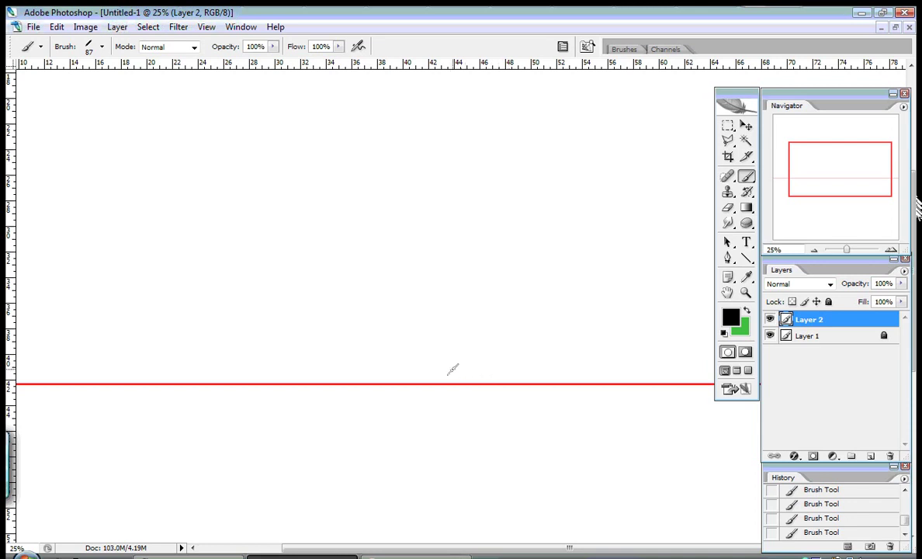
# Step: Paint an isolated waw with an open head across the baseline, and replace it with one having a nearly filled head
pyautogui.moveTo(486, 370)
pyautogui.mouseDown()
pyautogui.moveTo(456, 374)
pyautogui.moveTo(489, 368)
pyautogui.moveTo(493, 415)
pyautogui.moveTo(423, 440)
pyautogui.mouseUp()
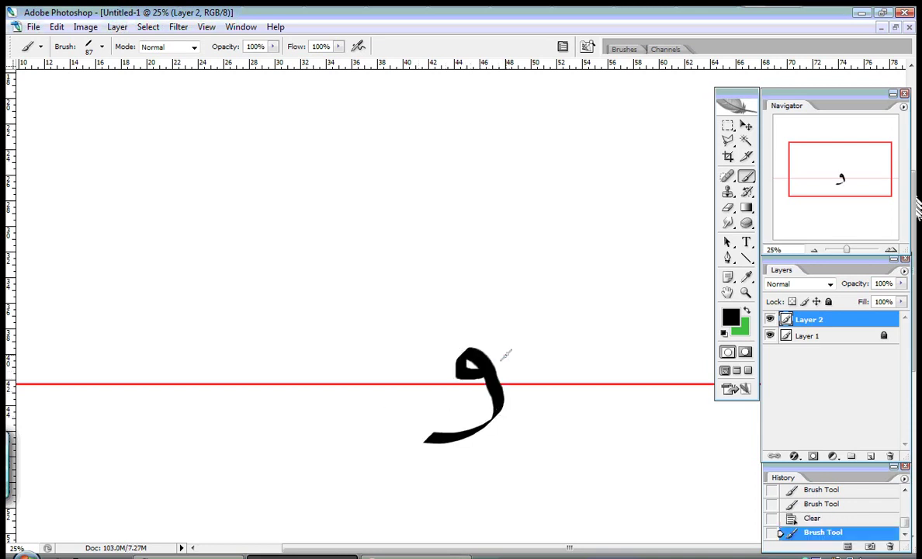
pyautogui.press('Delete')
pyautogui.moveTo(488, 364)
pyautogui.mouseDown()
pyautogui.moveTo(442, 433)
pyautogui.moveTo(407, 439)
pyautogui.mouseUp()
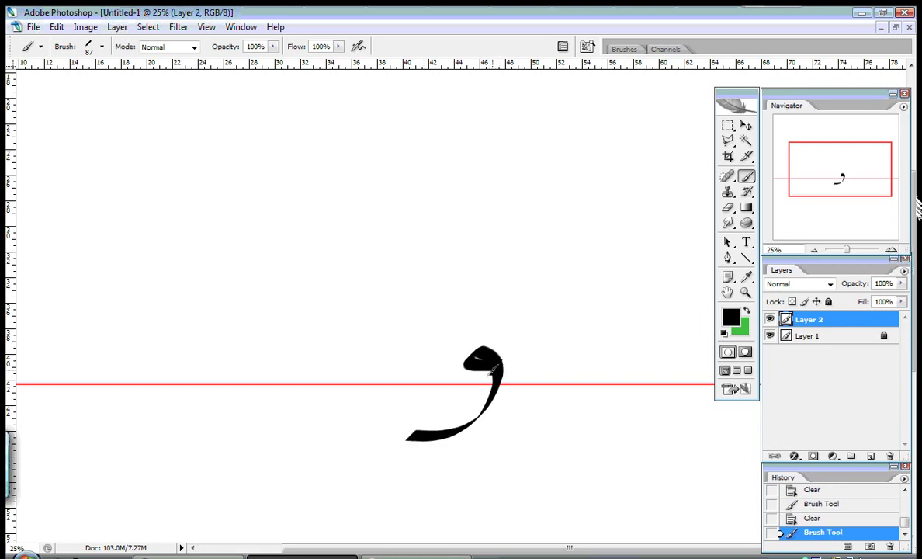
# Step: Fill out the waw's head in black, and replace the waw with a large Latin letter W painted in green
pyautogui.moveTo(466, 359); pyautogui.dragTo(504, 374)
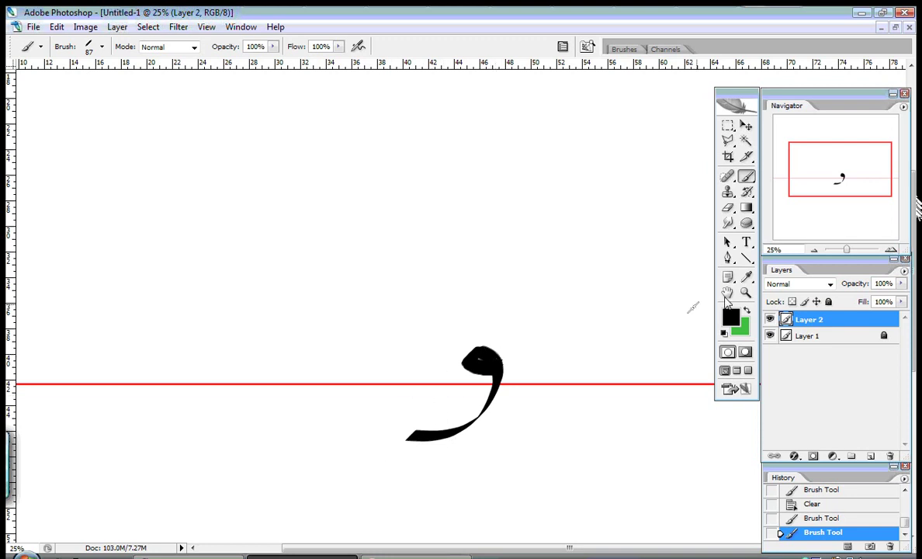
pyautogui.click(746, 311)
pyautogui.moveTo(18, 273)
pyautogui.mouseDown()
pyautogui.moveTo(61, 340)
pyautogui.moveTo(136, 245)
pyautogui.mouseUp()
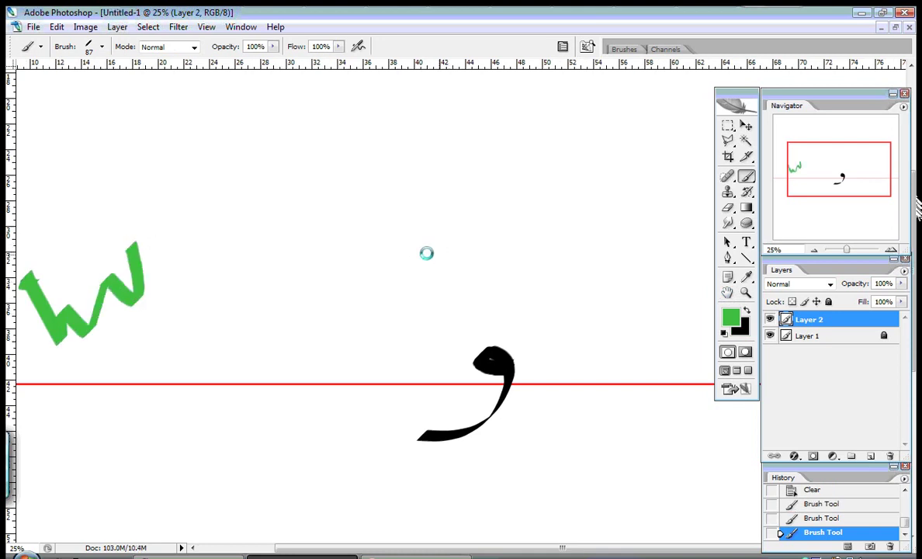
pyautogui.press('Delete')
pyautogui.moveTo(94, 269)
pyautogui.mouseDown()
pyautogui.moveTo(131, 334)
pyautogui.moveTo(183, 247)
pyautogui.mouseUp()
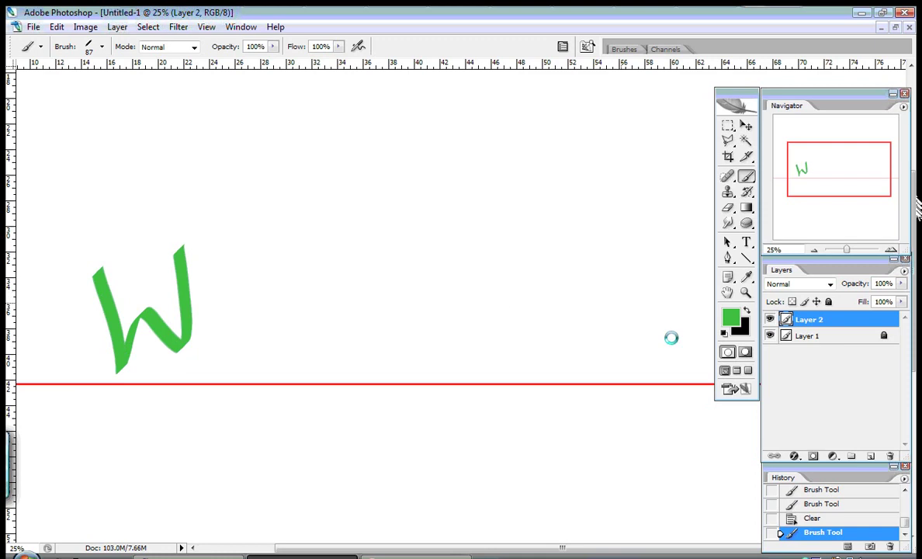
# Step: Clear the green W from the layer and paint a black isolated waw with a filled head crossing the baseline
pyautogui.press('Delete')
pyautogui.press('x')
pyautogui.moveTo(516, 342)
pyautogui.mouseDown()
pyautogui.moveTo(547, 330)
pyautogui.moveTo(446, 419)
pyautogui.mouseUp()
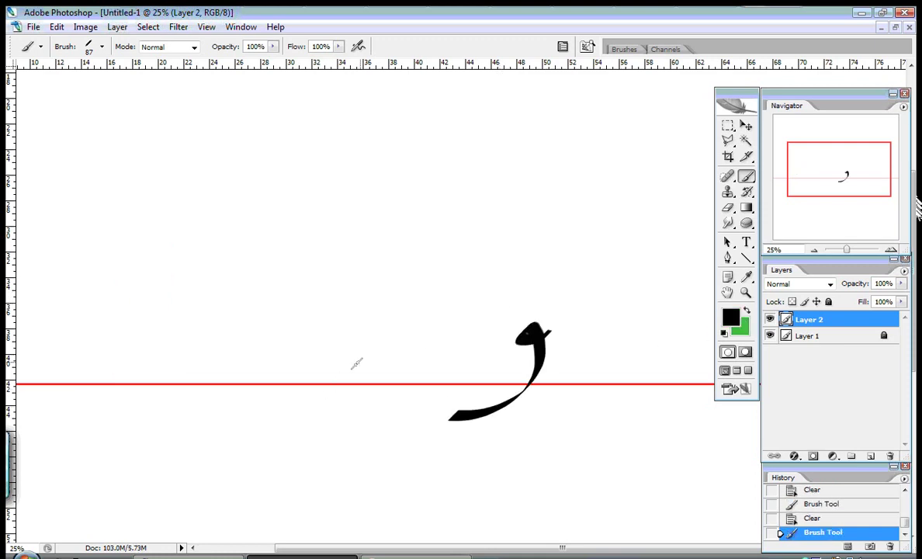
# Step: Demonstrate a green fatha and damma above the waw and a kasra below it, undoing each mark
pyautogui.press('x')
pyautogui.moveTo(547, 246); pyautogui.dragTo(458, 289)
pyautogui.hotkey('ctrl', 'z')
pyautogui.moveTo(526, 246)
pyautogui.mouseDown()
pyautogui.moveTo(512, 269)
pyautogui.moveTo(448, 304)
pyautogui.mouseUp()
pyautogui.hotkey('ctrl', 'z')
pyautogui.moveTo(534, 440); pyautogui.dragTo(435, 501)
pyautogui.hotkey('ctrl', 'z')
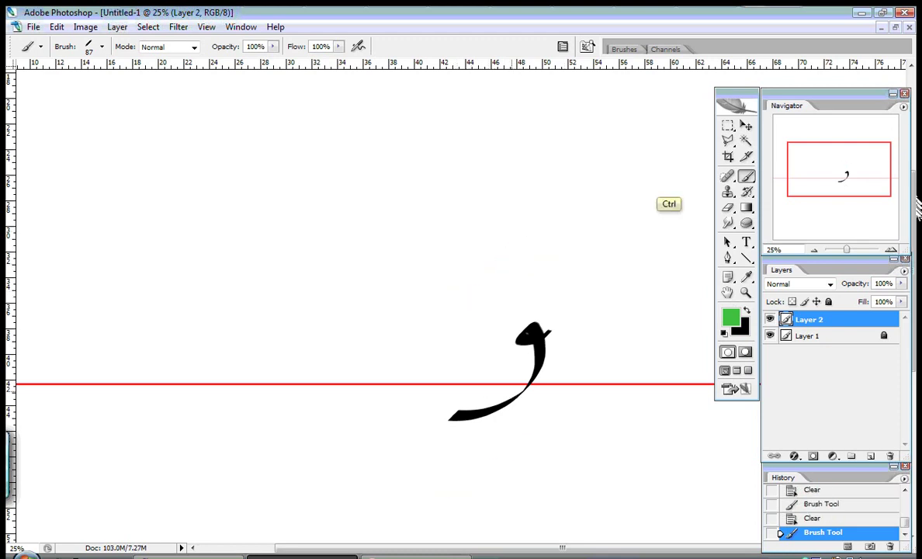
# Step: Repeat the three green vowel marks around the waw, two above and one below, undoing each one
pyautogui.moveTo(543, 234); pyautogui.dragTo(409, 299)
pyautogui.hotkey('ctrl', 'z')
pyautogui.moveTo(526, 234); pyautogui.dragTo(444, 298)
pyautogui.hotkey('ctrl', 'z')
pyautogui.moveTo(550, 433); pyautogui.dragTo(459, 494)
pyautogui.hotkey('ctrl', 'z')
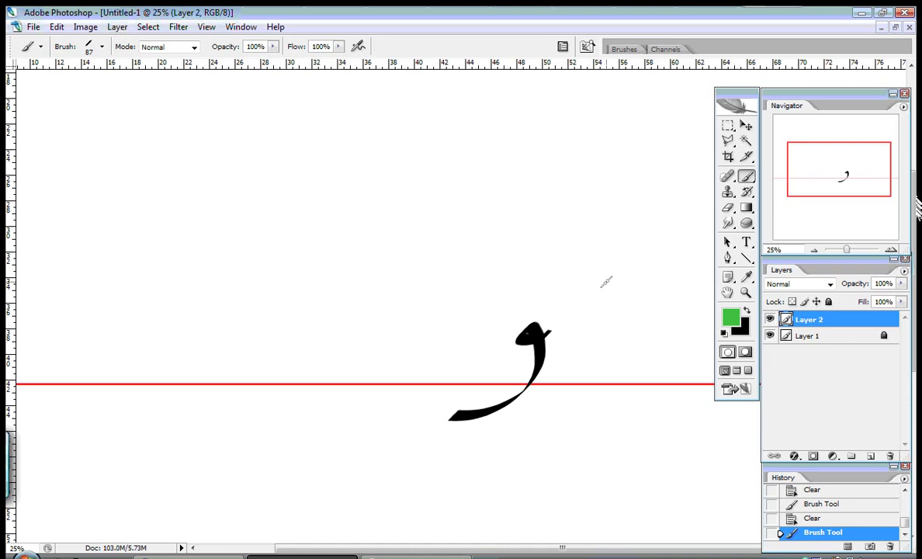
# Step: Clear the layer, hide the palettes, and paint a black initial waw followed by an unjoined stroke and a vertical divider
pyautogui.press('Delete')
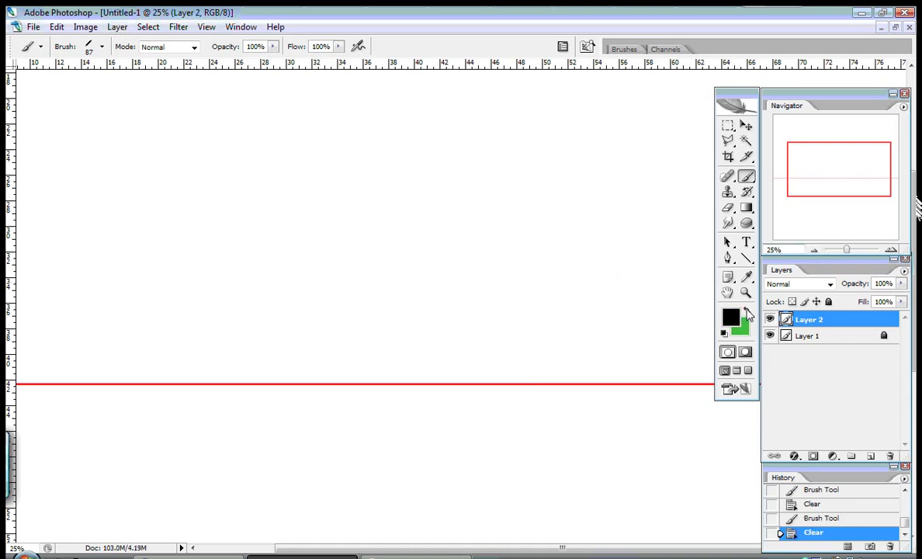
pyautogui.press('Tab')
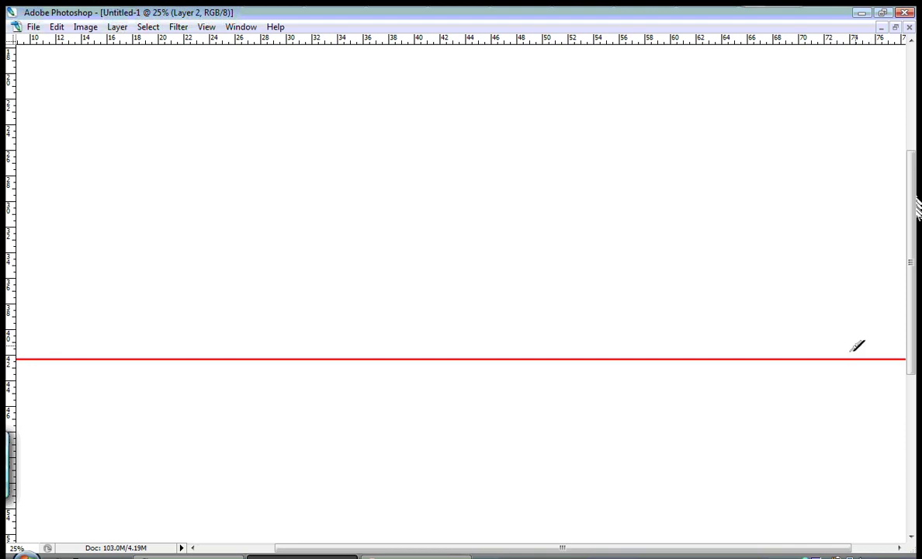
pyautogui.moveTo(856, 346); pyautogui.dragTo(775, 398)
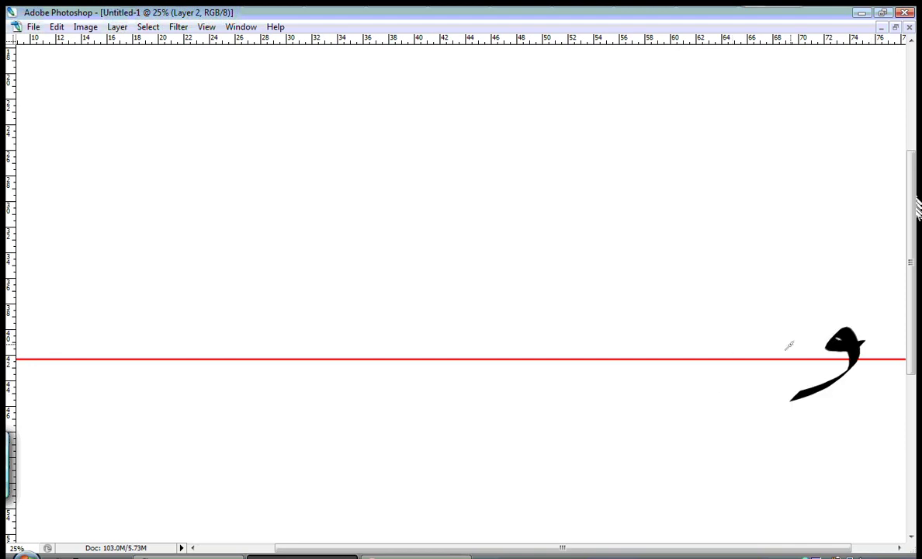
pyautogui.moveTo(793, 357); pyautogui.dragTo(747, 363)
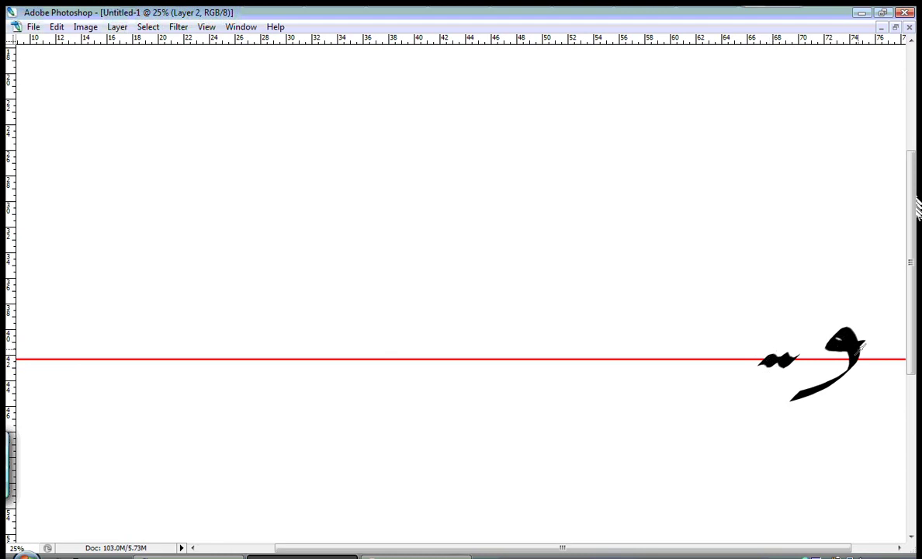
pyautogui.moveTo(760, 353); pyautogui.dragTo(655, 358)
pyautogui.moveTo(621, 206); pyautogui.dragTo(616, 534)
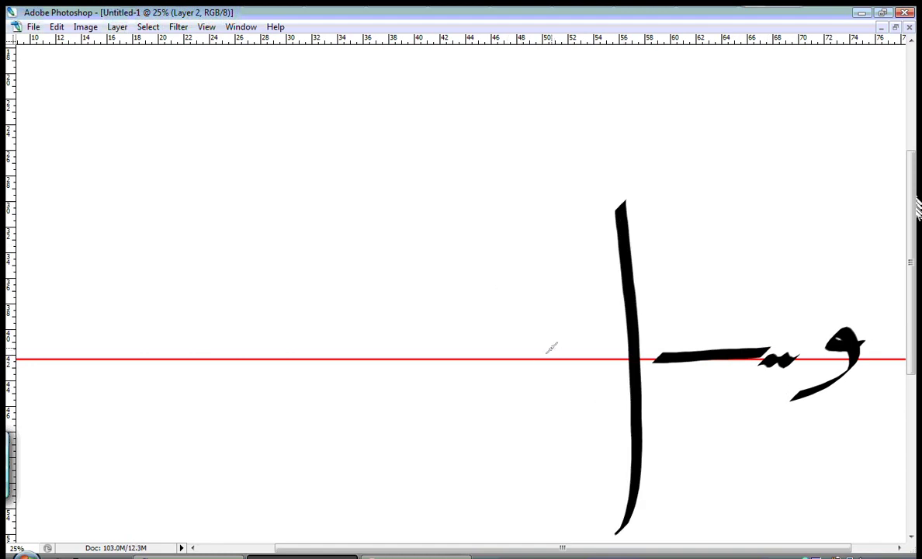
# Step: Paint a medial waw joined to a dashed line before it, with an unjoined stroke after it and a second vertical divider
pyautogui.click(566, 350)
pyautogui.click(549, 350)
pyautogui.moveTo(535, 349)
pyautogui.mouseDown()
pyautogui.moveTo(453, 355)
pyautogui.moveTo(435, 398)
pyautogui.moveTo(411, 407)
pyautogui.mouseUp()
pyautogui.moveTo(417, 356)
pyautogui.mouseDown()
pyautogui.moveTo(378, 361)
pyautogui.moveTo(417, 373)
pyautogui.mouseUp()
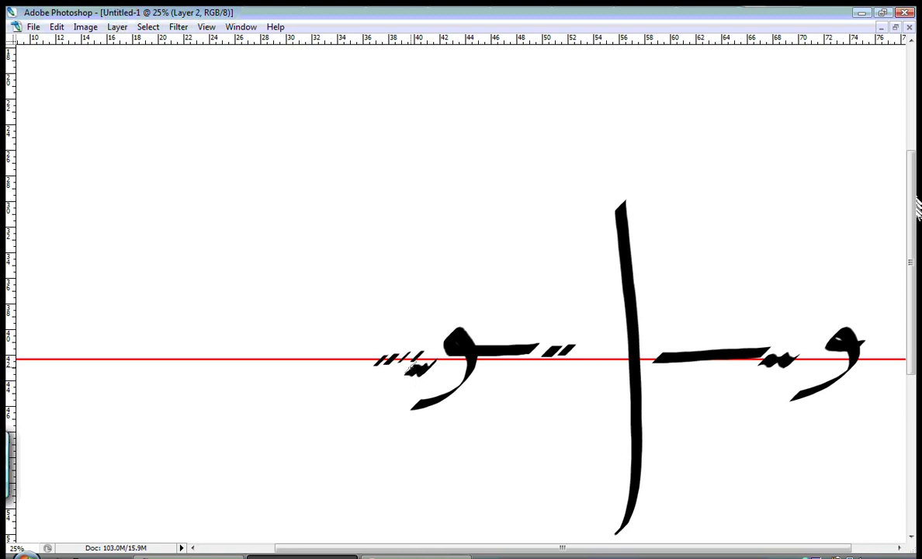
pyautogui.moveTo(342, 363); pyautogui.dragTo(413, 351)
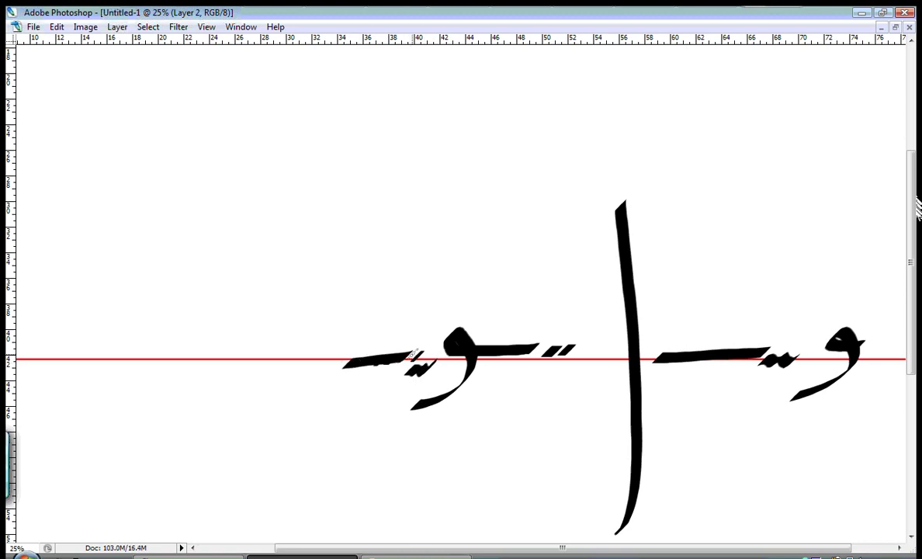
pyautogui.moveTo(312, 221); pyautogui.dragTo(307, 480)
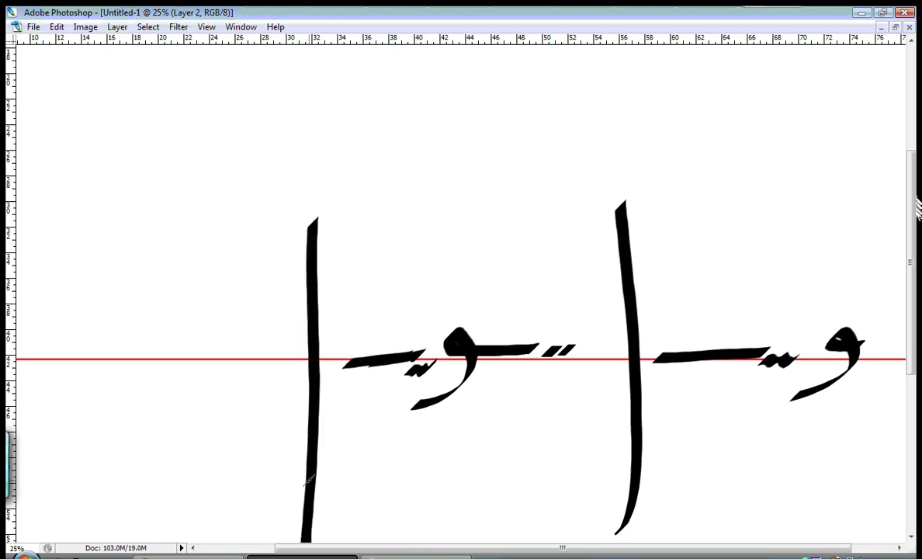
# Step: Paint a final waw joined to a dashed connecting line beyond the second divider, and show the palettes again
pyautogui.moveTo(250, 344)
pyautogui.mouseDown()
pyautogui.moveTo(211, 356)
pyautogui.moveTo(108, 332)
pyautogui.moveTo(138, 376)
pyautogui.mouseUp()
pyautogui.moveTo(82, 402); pyautogui.dragTo(139, 368)
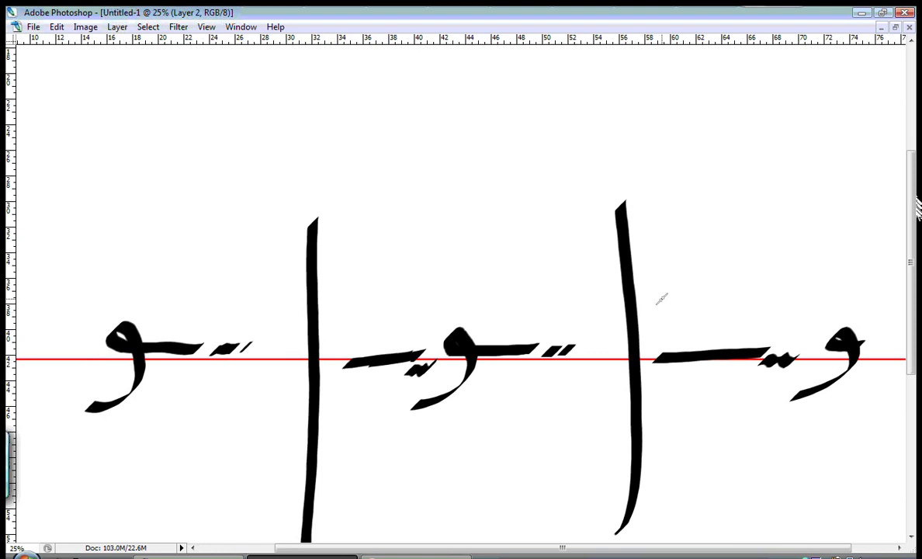
pyautogui.press('Tab')
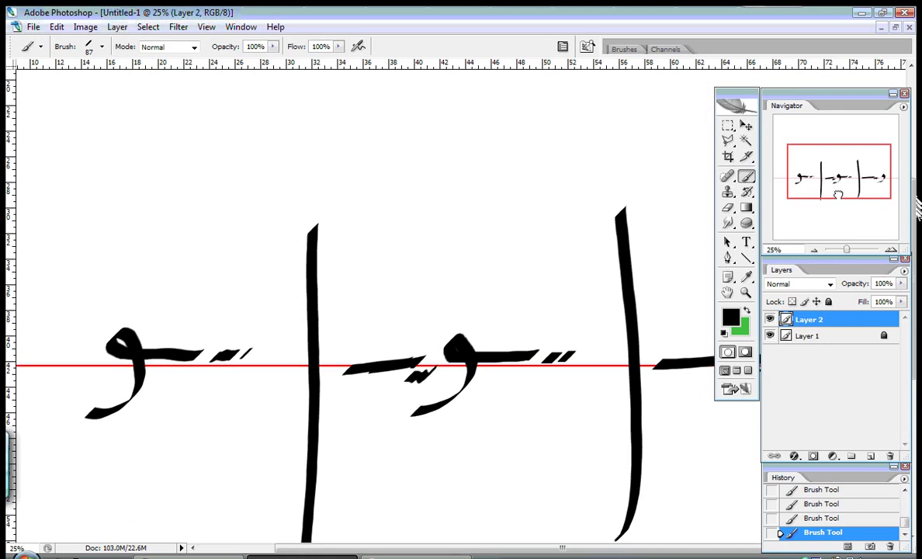
pyautogui.moveTo(844, 192); pyautogui.dragTo(846, 199)
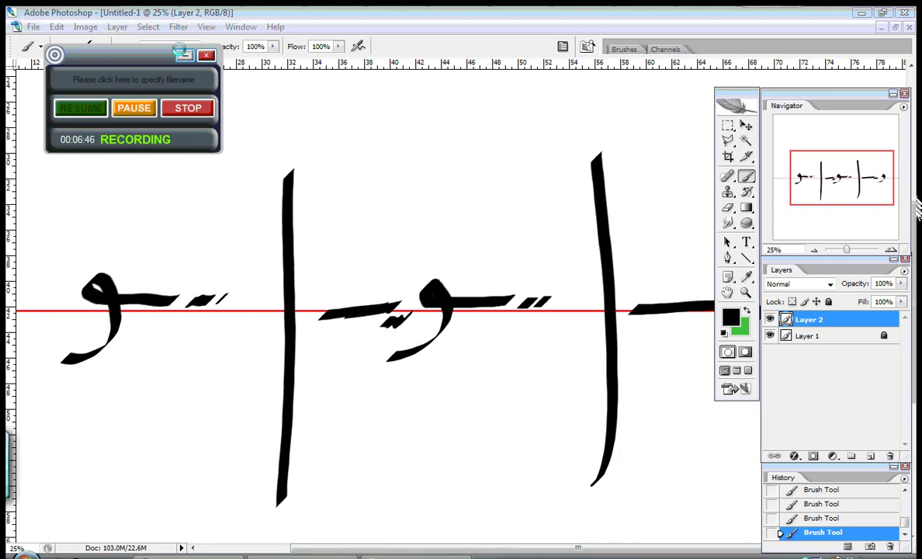
pyautogui.press('Tab')
pyautogui.press('Tab')
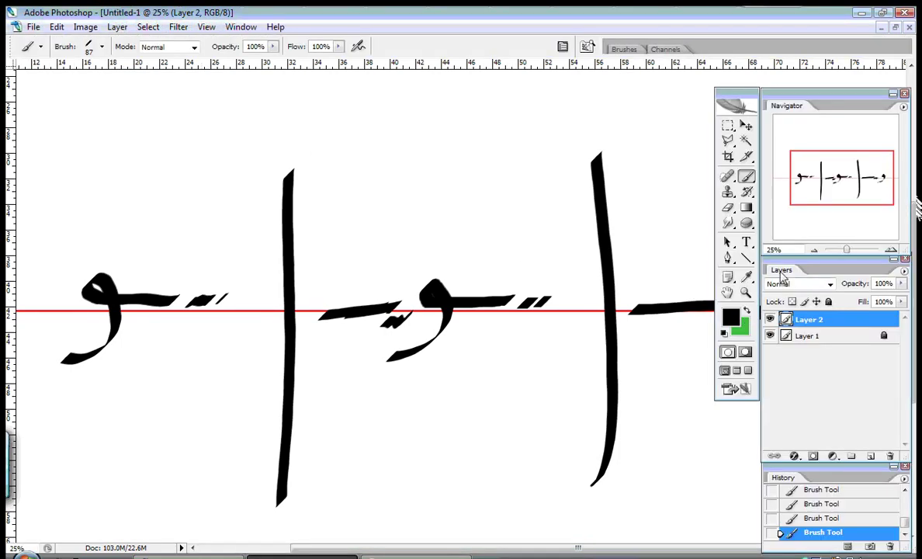
# Step: Clear the waw forms and paint a black isolated yeh across the baseline with two dots beneath it
pyautogui.press('Delete')
pyautogui.click(890, 249)
pyautogui.click(890, 249)
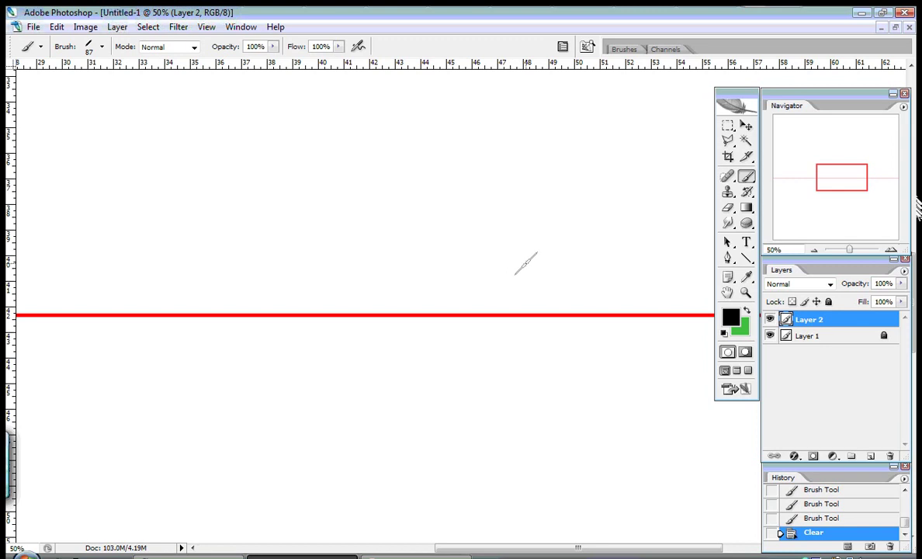
pyautogui.moveTo(552, 250)
pyautogui.mouseDown()
pyautogui.moveTo(487, 272)
pyautogui.moveTo(546, 301)
pyautogui.moveTo(503, 372)
pyautogui.moveTo(353, 353)
pyautogui.moveTo(421, 251)
pyautogui.mouseUp()
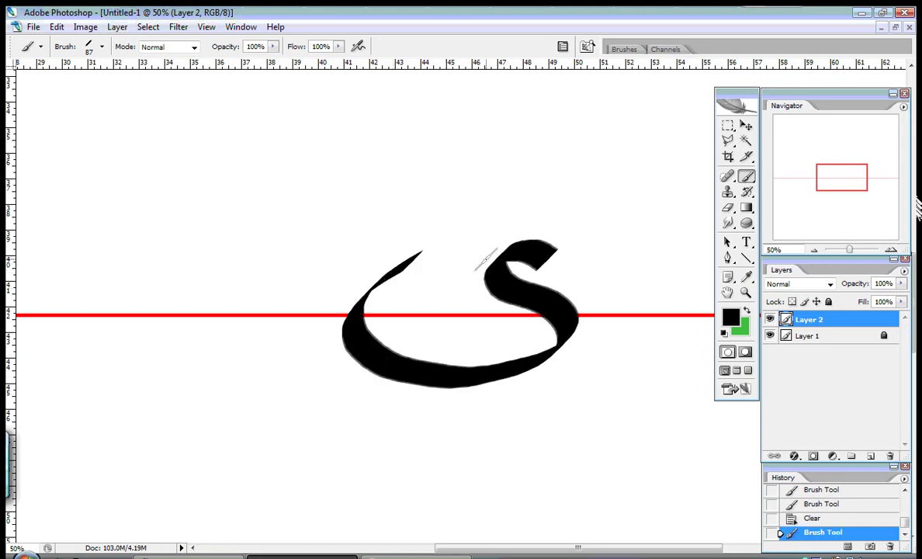
pyautogui.moveTo(441, 423); pyautogui.dragTo(497, 410)
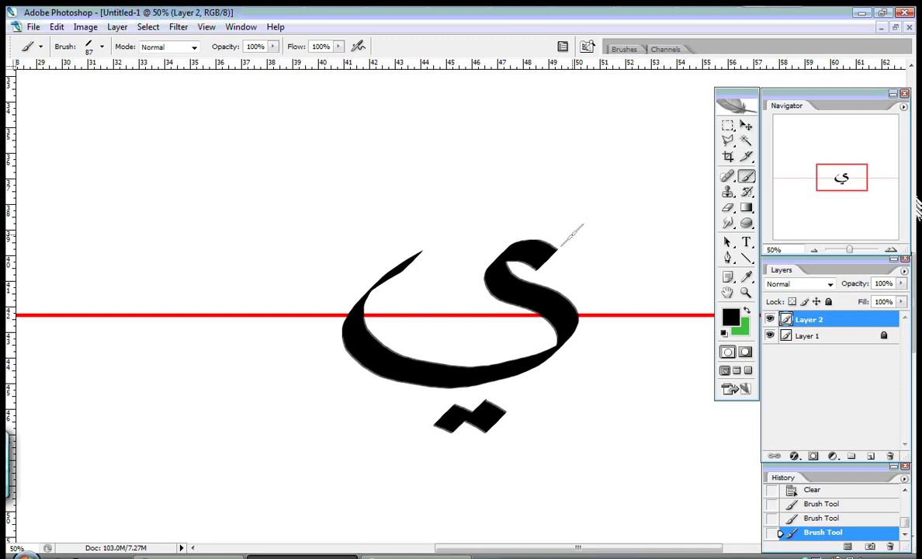
# Step: Demonstrate a green fatha and damma above the yeh and a kasra below it, undoing each mark
pyautogui.press('x')
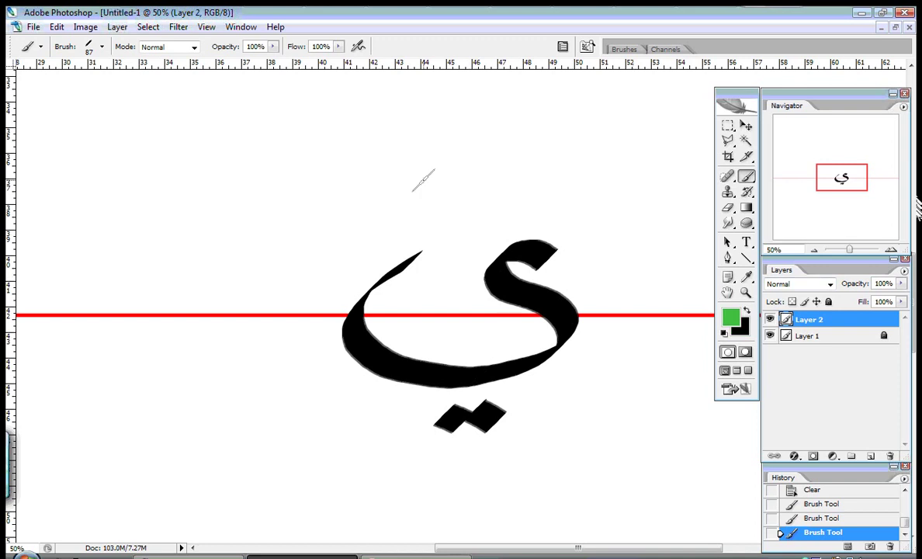
pyautogui.moveTo(536, 133); pyautogui.dragTo(405, 211)
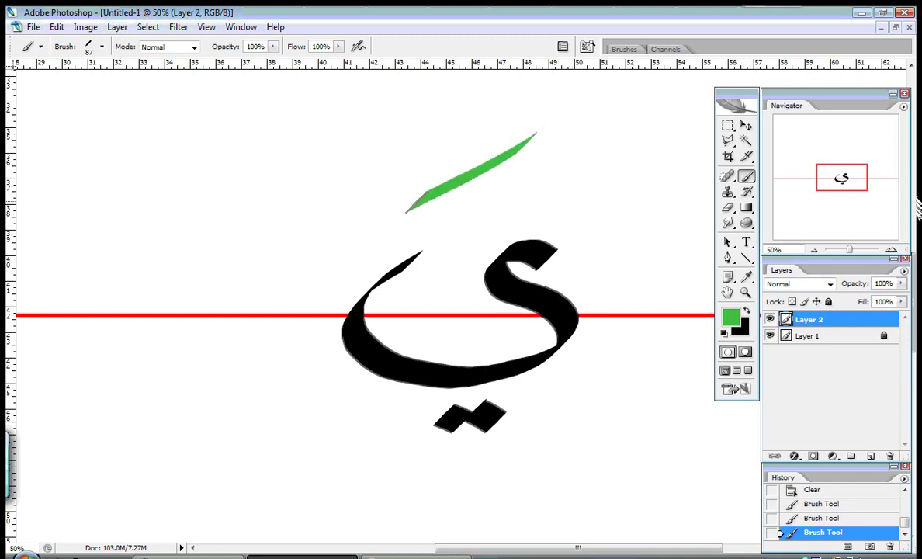
pyautogui.hotkey('ctrl', 'z')
pyautogui.moveTo(495, 127); pyautogui.dragTo(392, 208)
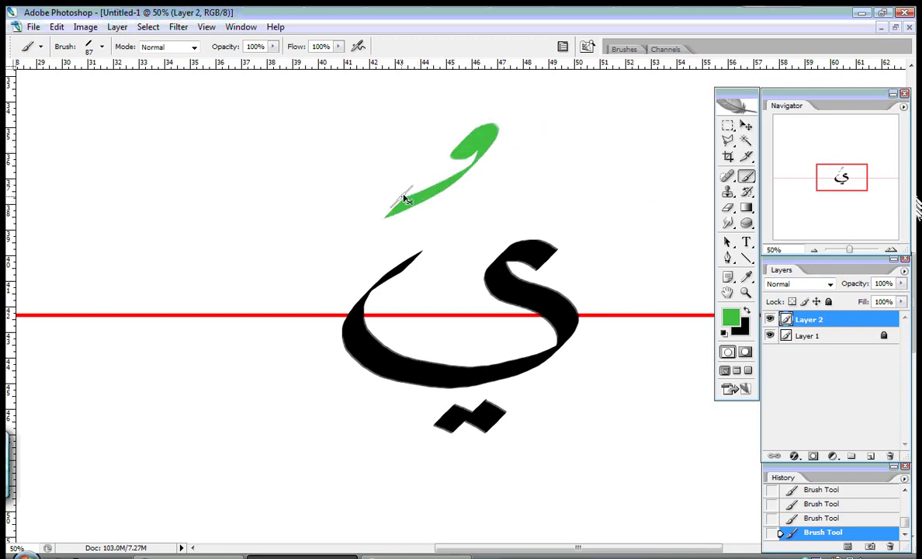
pyautogui.hotkey('ctrl', 'z')
pyautogui.moveTo(512, 419); pyautogui.dragTo(380, 496)
pyautogui.hotkey('ctrl', 'z')
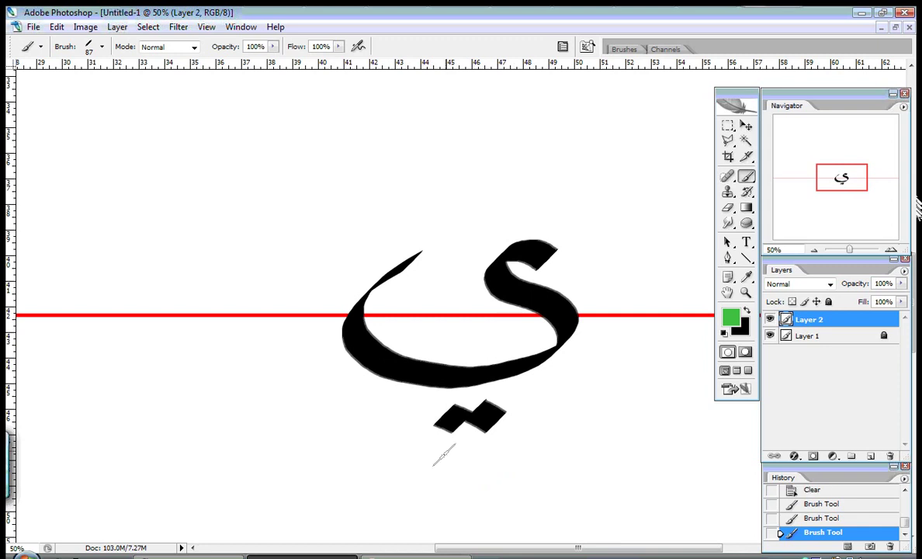
# Step: Repeat the three green vowel marks around the yeh, two above and one below, undoing each one
pyautogui.moveTo(526, 106); pyautogui.dragTo(370, 185)
pyautogui.hotkey('ctrl', 'z')
pyautogui.moveTo(474, 134)
pyautogui.mouseDown()
pyautogui.moveTo(502, 113)
pyautogui.moveTo(395, 201)
pyautogui.mouseUp()
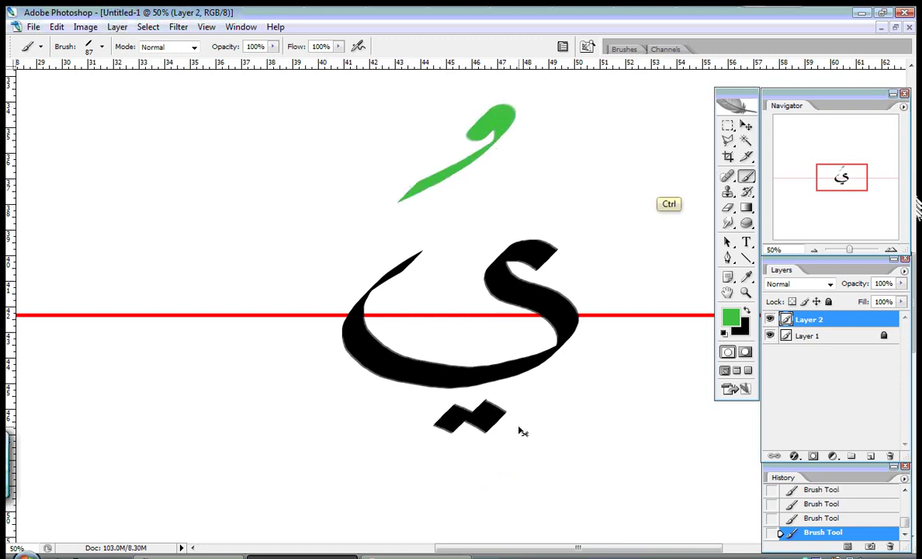
pyautogui.hotkey('ctrl', 'z')
pyautogui.moveTo(524, 412); pyautogui.dragTo(392, 489)
pyautogui.hotkey('ctrl', 'z')
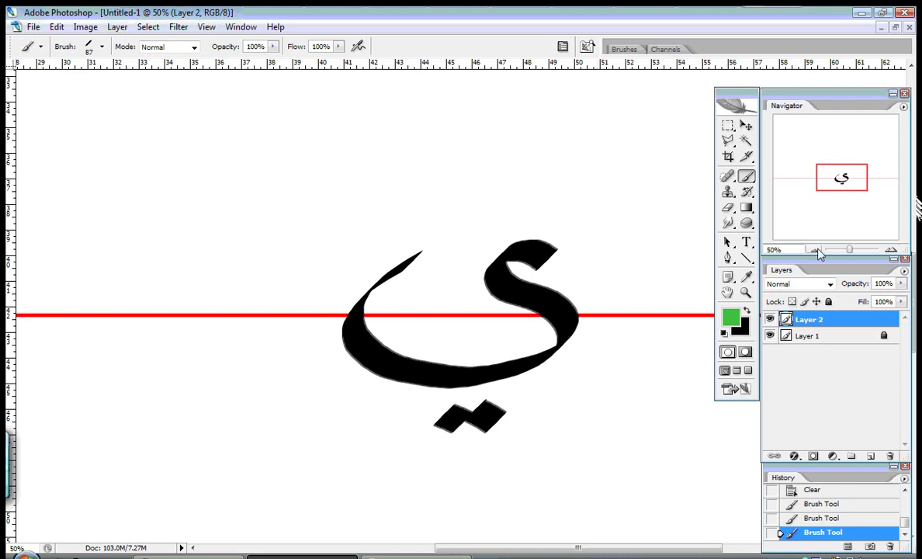
# Step: Clear the yeh from the layer, restore black as the brush colour and hide the palettes
pyautogui.hotkey('ctrl', '-')
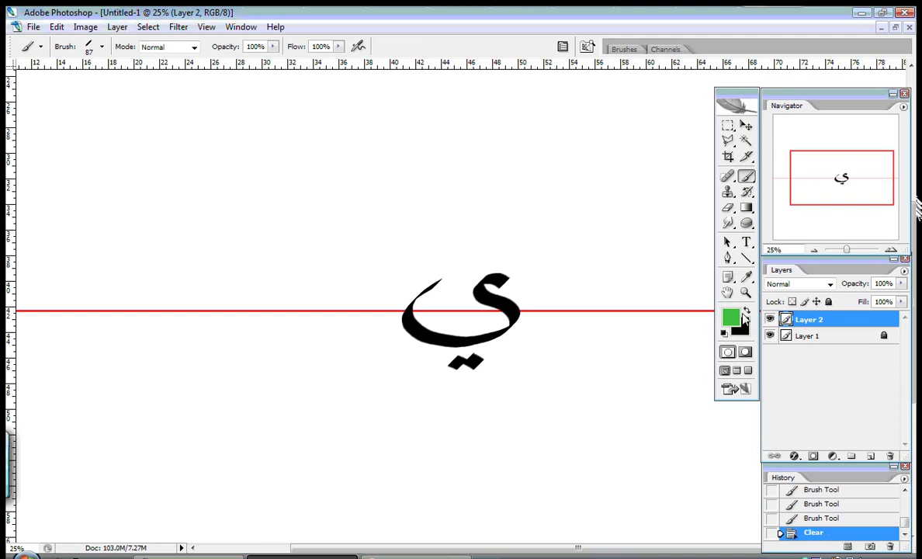
pyautogui.press('Delete')
pyautogui.press('x')
pyautogui.press('Tab')
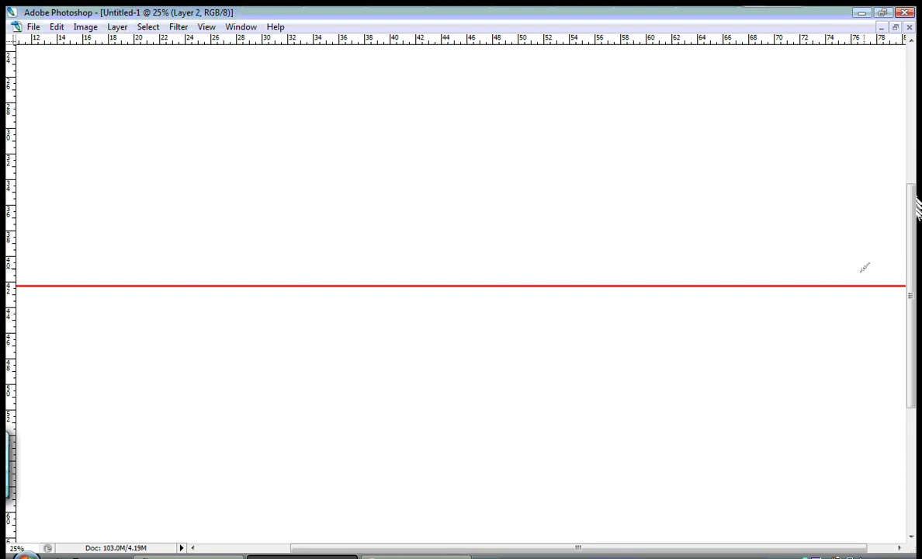
# Step: Paint an initial yeh with two dots beneath and a dashed connecting line after it, and close it off with a vertical divider
pyautogui.moveTo(856, 261); pyautogui.dragTo(778, 286)
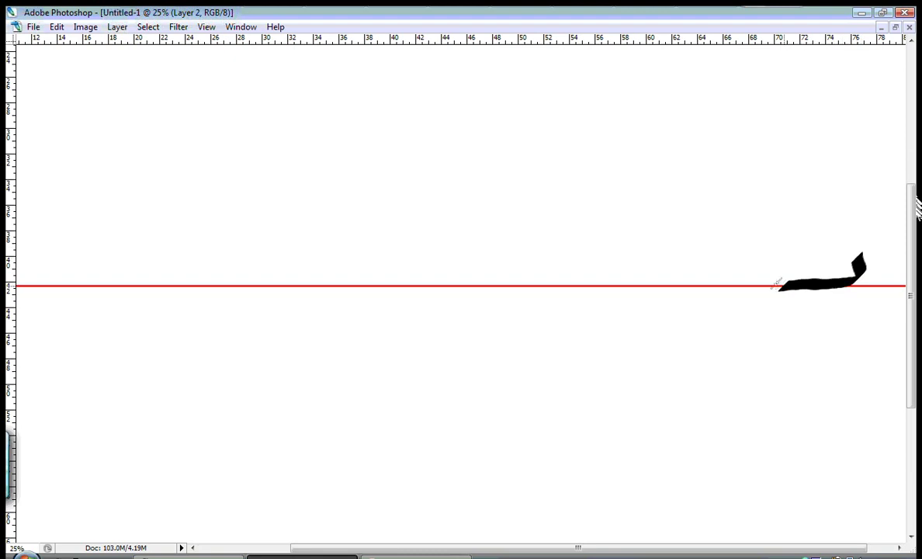
pyautogui.click(833, 312)
pyautogui.click(851, 312)
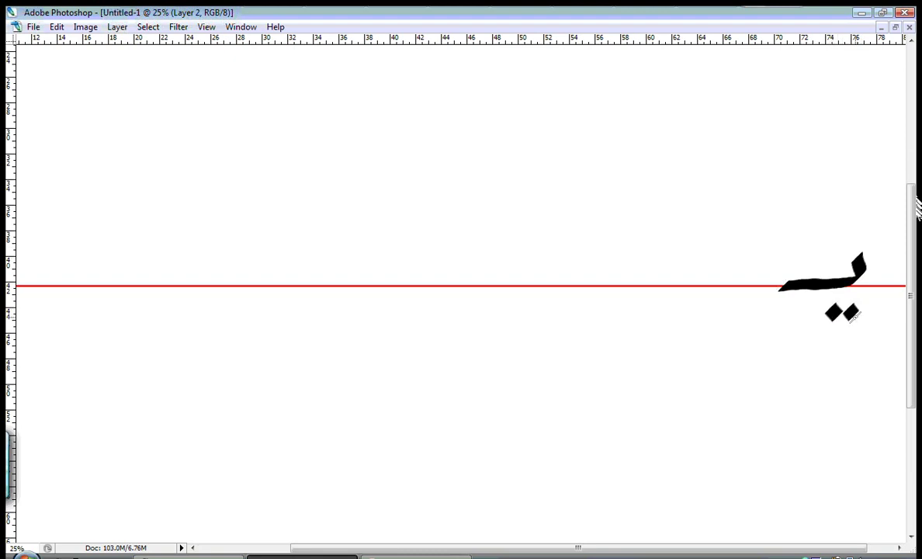
pyautogui.moveTo(769, 280); pyautogui.dragTo(733, 286)
pyautogui.moveTo(692, 125); pyautogui.dragTo(682, 181)
pyautogui.moveTo(678, 293); pyautogui.dragTo(639, 469)
# Step: Paint a medial yeh with dashed connections on both sides and two dots beneath, followed by a second vertical divider
pyautogui.moveTo(614, 278)
pyautogui.mouseDown()
pyautogui.moveTo(530, 284)
pyautogui.moveTo(496, 268)
pyautogui.moveTo(431, 286)
pyautogui.moveTo(394, 283)
pyautogui.mouseUp()
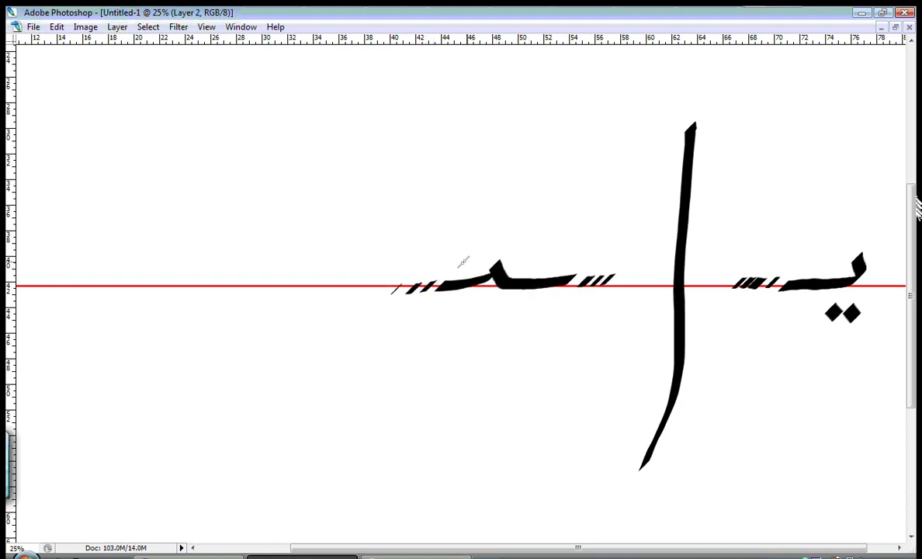
pyautogui.moveTo(475, 327); pyautogui.dragTo(512, 331)
pyautogui.moveTo(397, 125); pyautogui.dragTo(347, 498)
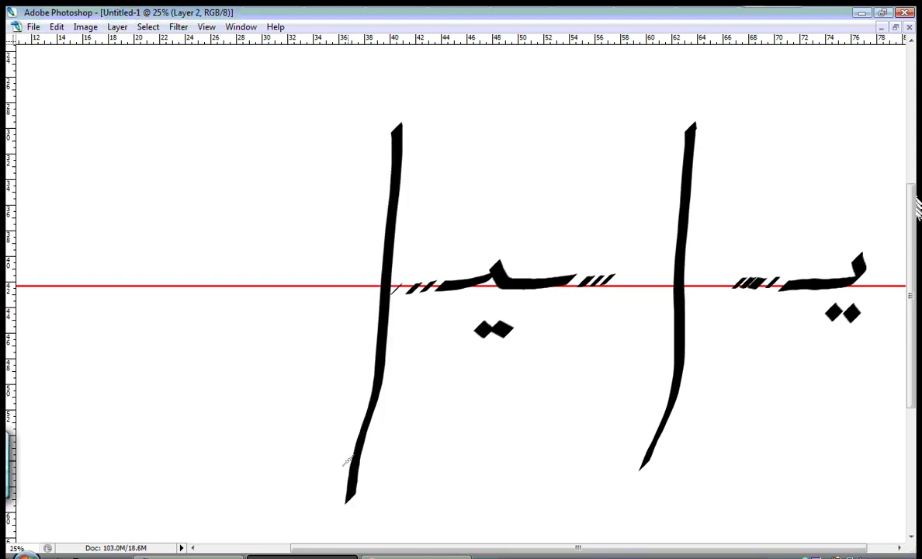
# Step: Paint a final yeh with a dashed connecting line before it and a deep curved tail, and add its dots beneath
pyautogui.moveTo(320, 277); pyautogui.dragTo(331, 270)
pyautogui.moveTo(300, 277); pyautogui.dragTo(313, 272)
pyautogui.moveTo(279, 280)
pyautogui.mouseDown()
pyautogui.moveTo(240, 269)
pyautogui.moveTo(258, 275)
pyautogui.moveTo(250, 282)
pyautogui.moveTo(208, 260)
pyautogui.moveTo(164, 261)
pyautogui.moveTo(225, 330)
pyautogui.moveTo(92, 327)
pyautogui.moveTo(110, 241)
pyautogui.mouseUp()
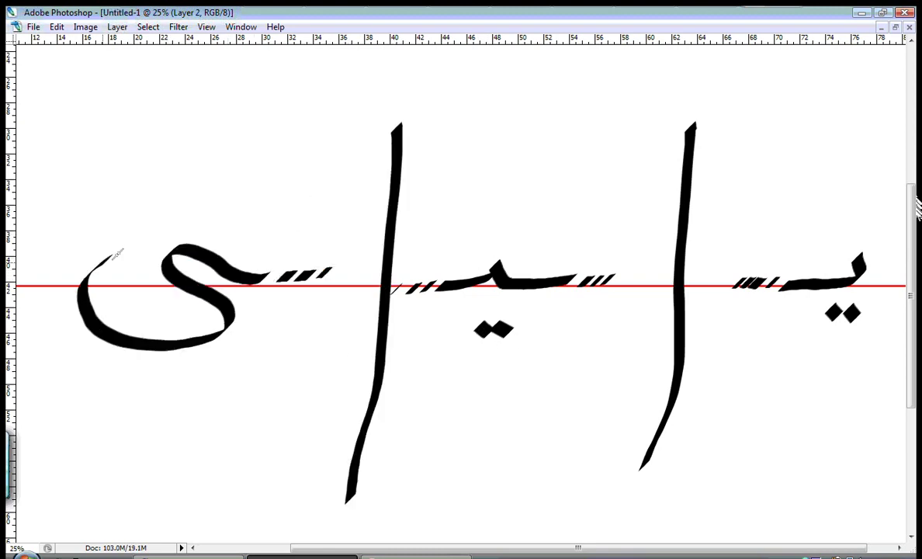
pyautogui.moveTo(156, 382)
pyautogui.mouseDown()
pyautogui.moveTo(200, 374)
pyautogui.moveTo(167, 379)
pyautogui.mouseUp()
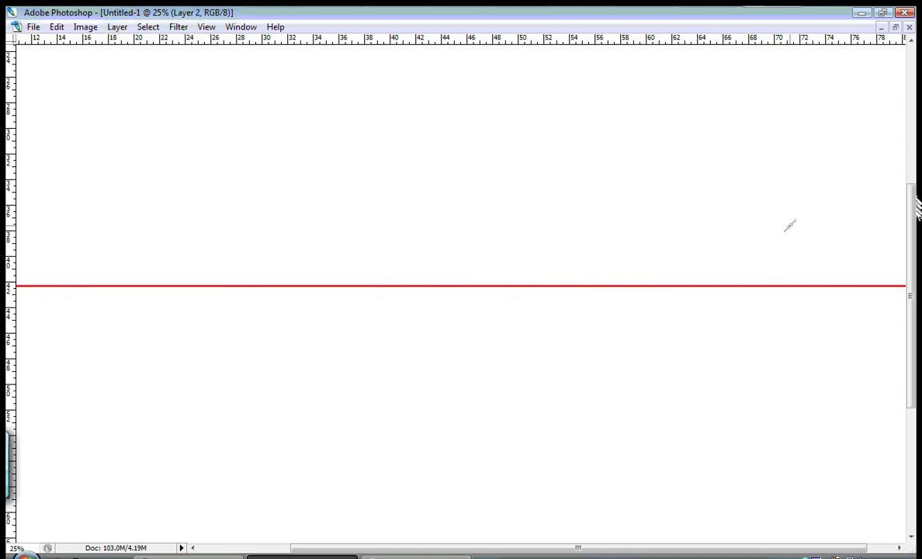
pyautogui.press('Tab')
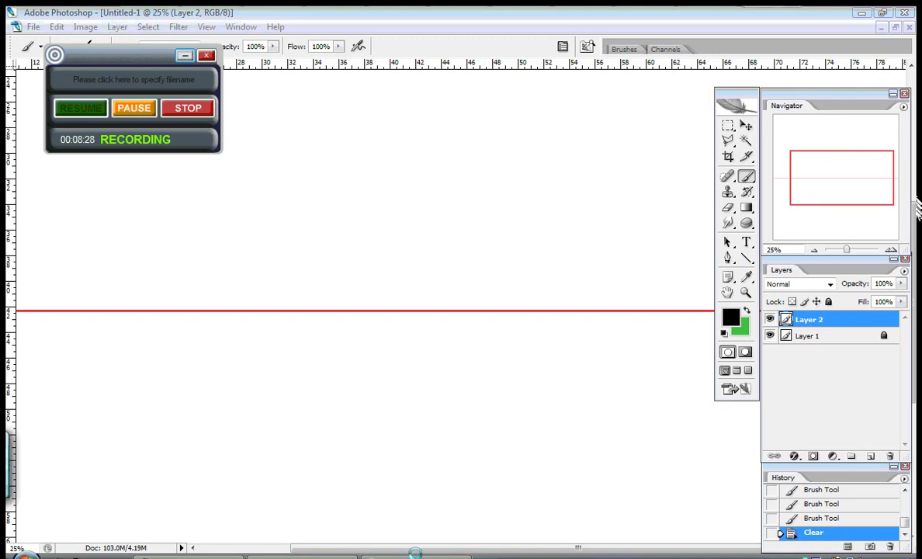
pyautogui.click(180, 57)
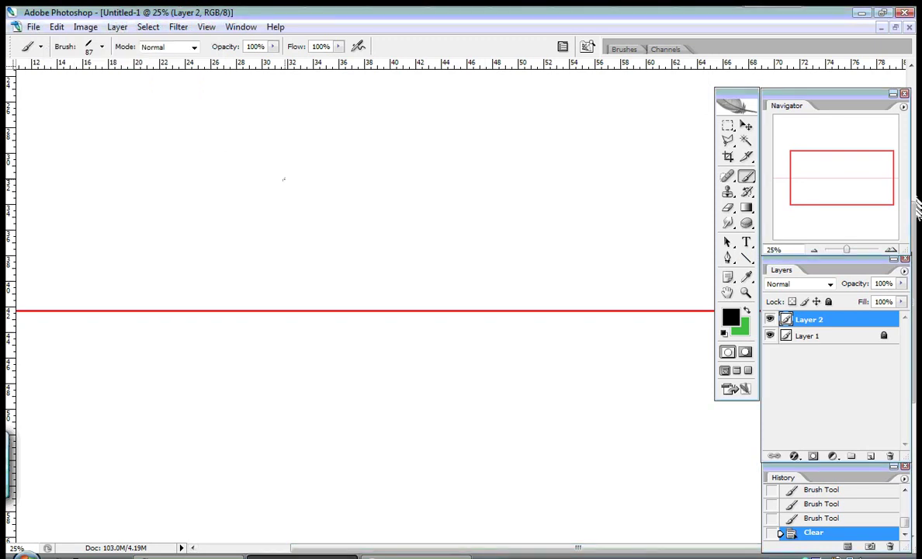
pyautogui.press('Tab')
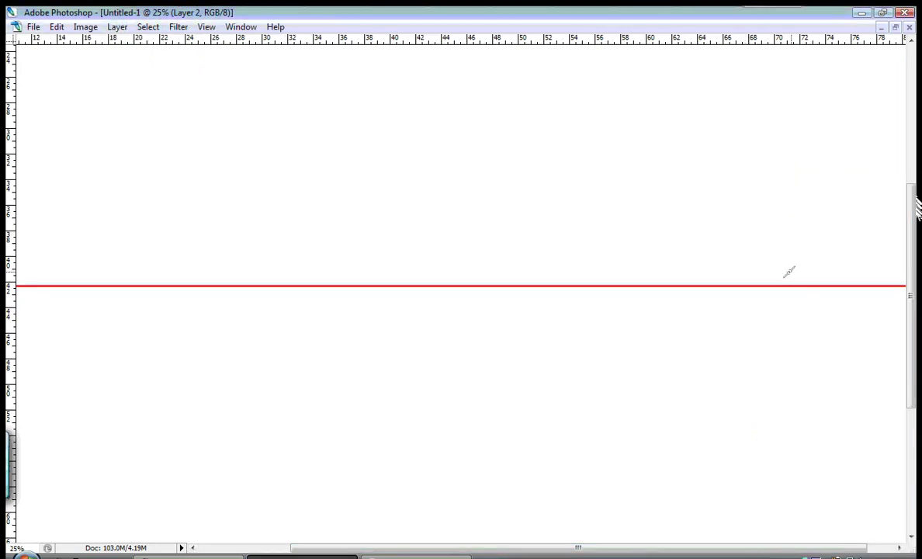
# Step: Paint a heh with a trailing line, a waw and a deep-tailed yeh with two dots beneath, spaced right to left along the red baseline
pyautogui.moveTo(788, 227)
pyautogui.mouseDown()
pyautogui.moveTo(829, 258)
pyautogui.moveTo(767, 275)
pyautogui.moveTo(788, 255)
pyautogui.moveTo(769, 278)
pyautogui.moveTo(682, 285)
pyautogui.mouseUp()
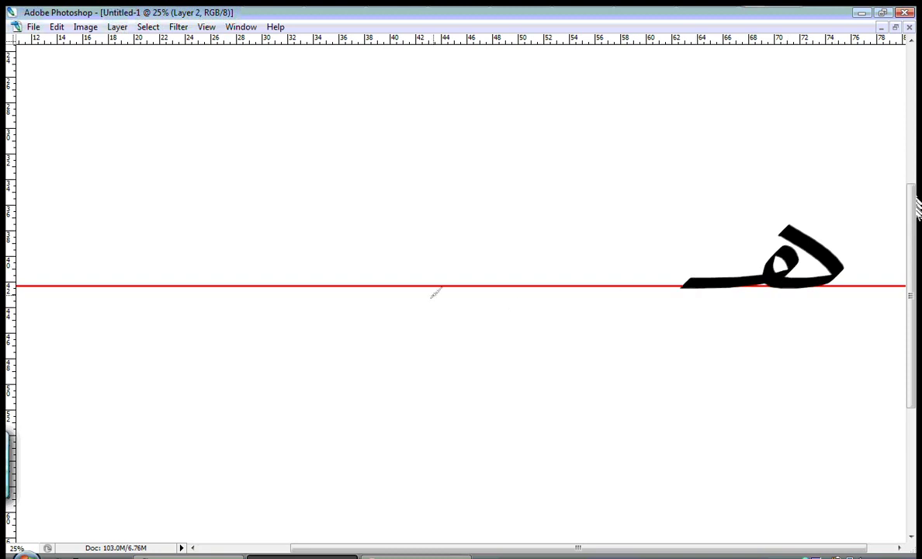
pyautogui.moveTo(436, 257)
pyautogui.mouseDown()
pyautogui.moveTo(474, 267)
pyautogui.moveTo(378, 341)
pyautogui.mouseUp()
pyautogui.moveTo(200, 224)
pyautogui.mouseDown()
pyautogui.moveTo(195, 261)
pyautogui.moveTo(86, 325)
pyautogui.moveTo(85, 237)
pyautogui.mouseUp()
pyautogui.moveTo(132, 363); pyautogui.dragTo(174, 363)
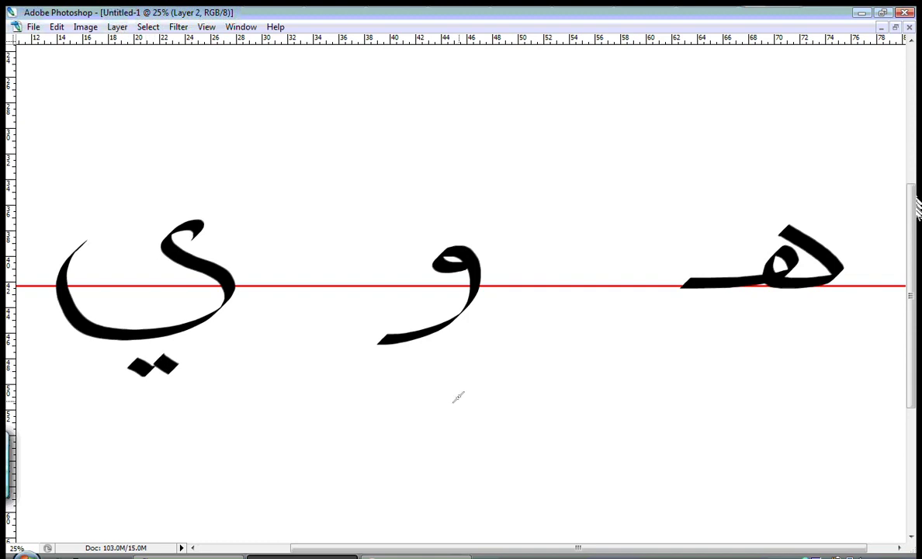
pyautogui.click(415, 555)
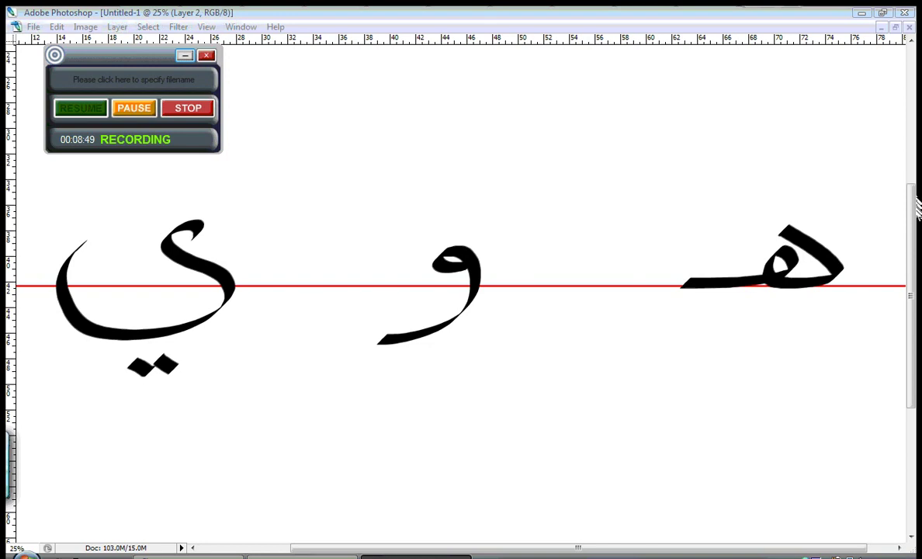